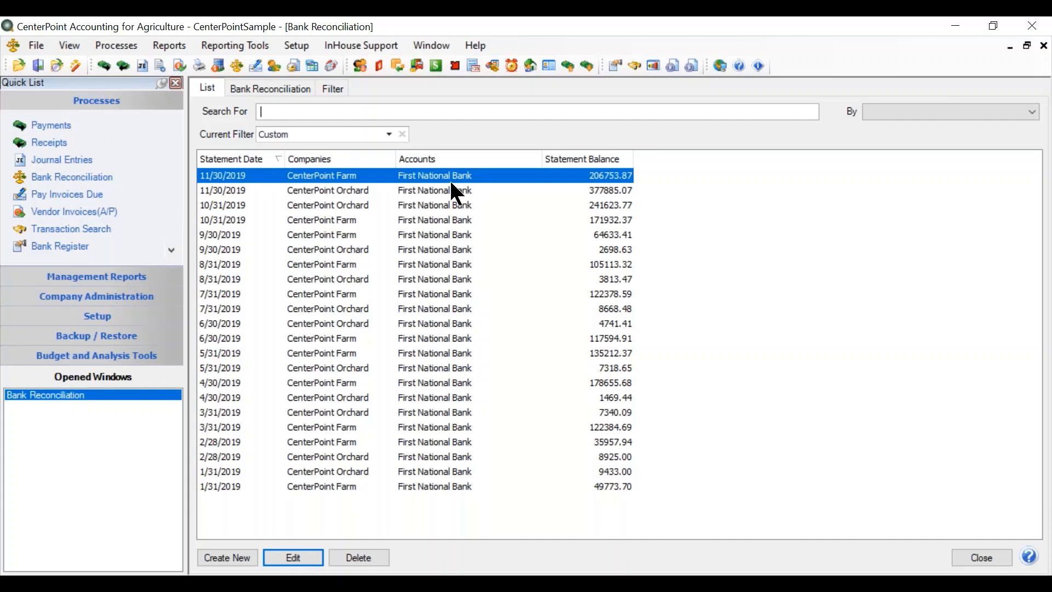
Add a filter criterion for bank reconciliations whose Companies value contains "Farm".
{"action": "left_click", "coordinate": [334, 89]}
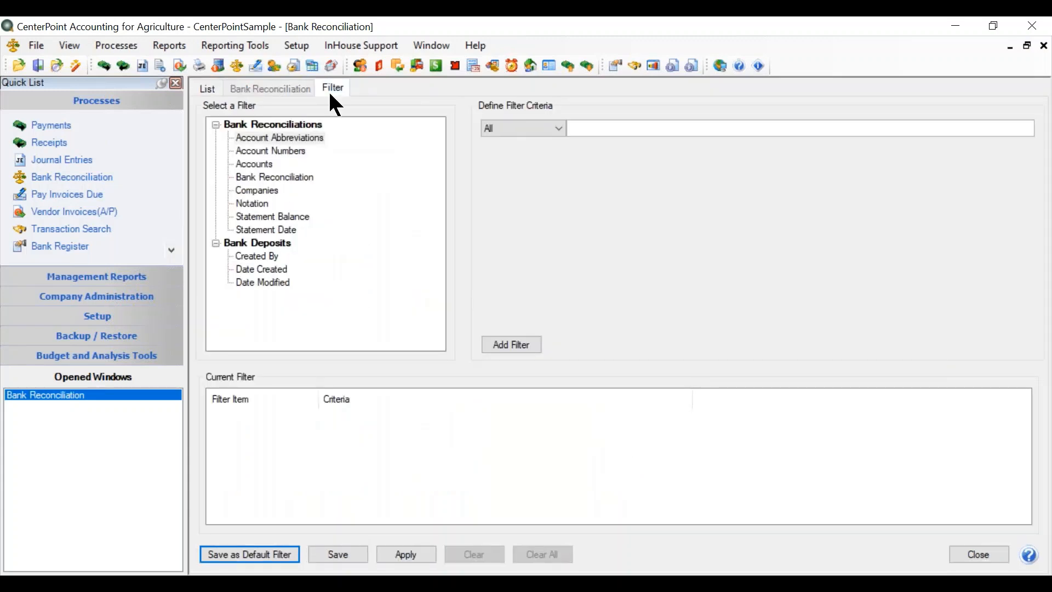
{"action": "left_click", "coordinate": [262, 191]}
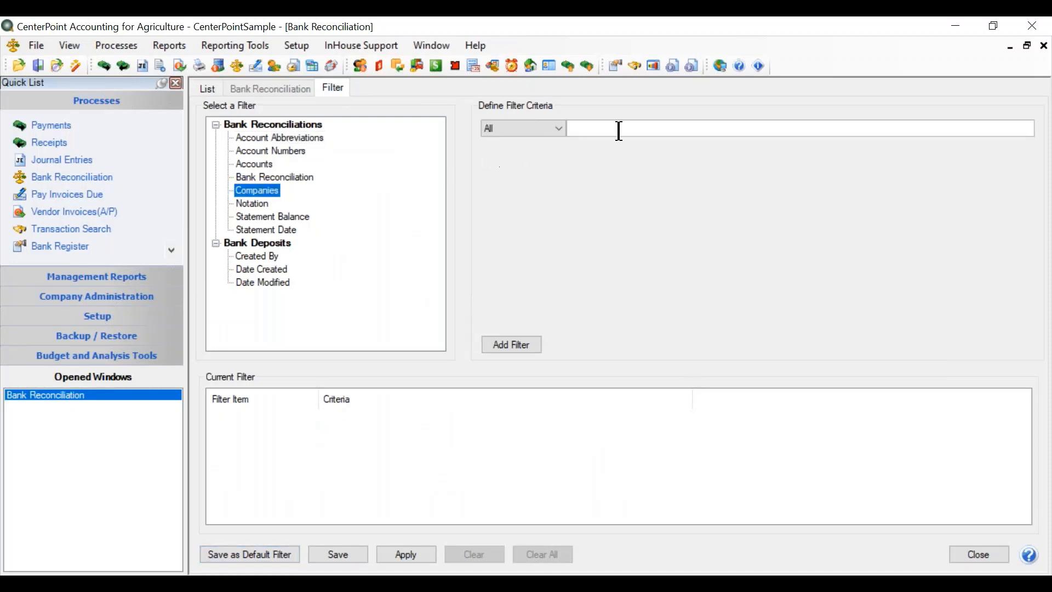
{"action": "left_click", "coordinate": [554, 128]}
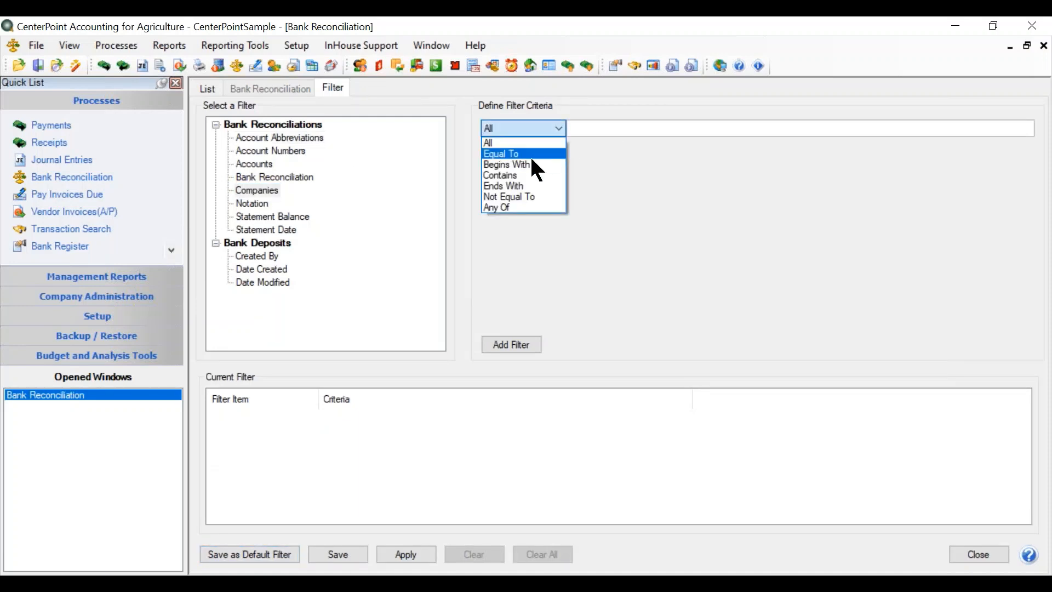
{"action": "left_click", "coordinate": [527, 175]}
{"action": "left_click", "coordinate": [584, 131]}
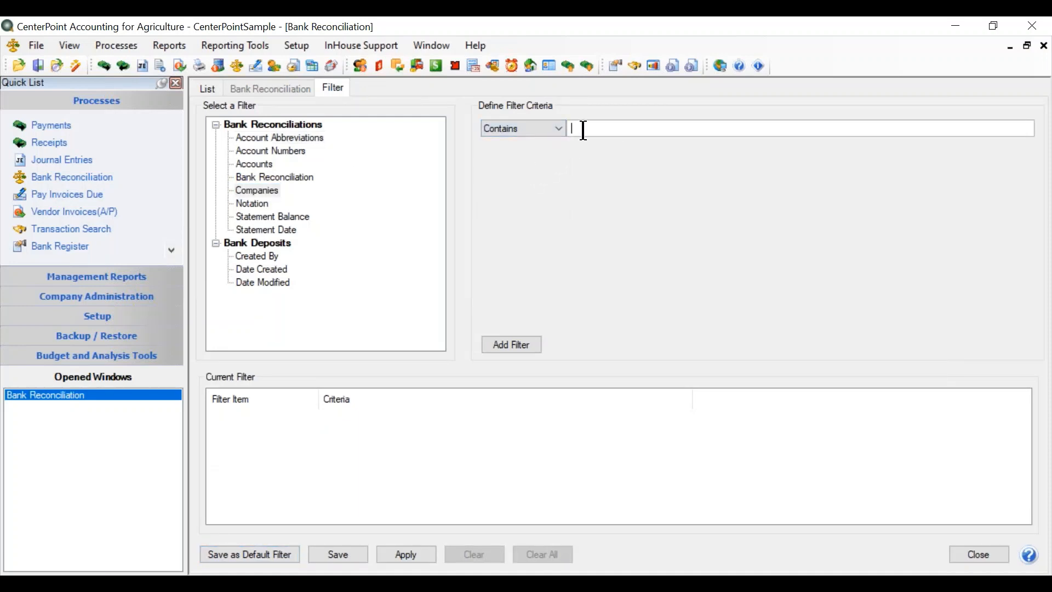
{"action": "type", "text": "Farm"}
{"action": "left_click", "coordinate": [504, 342]}
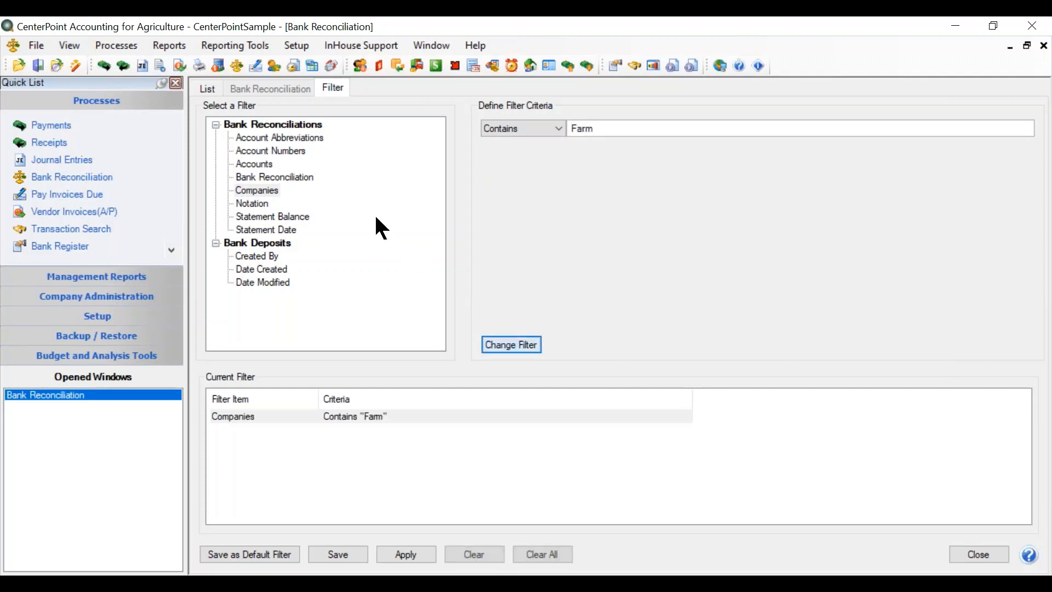
Add a second criterion for Accounts beginning with "First" and apply the filter to the reconciliation list.
{"action": "left_click", "coordinate": [258, 166]}
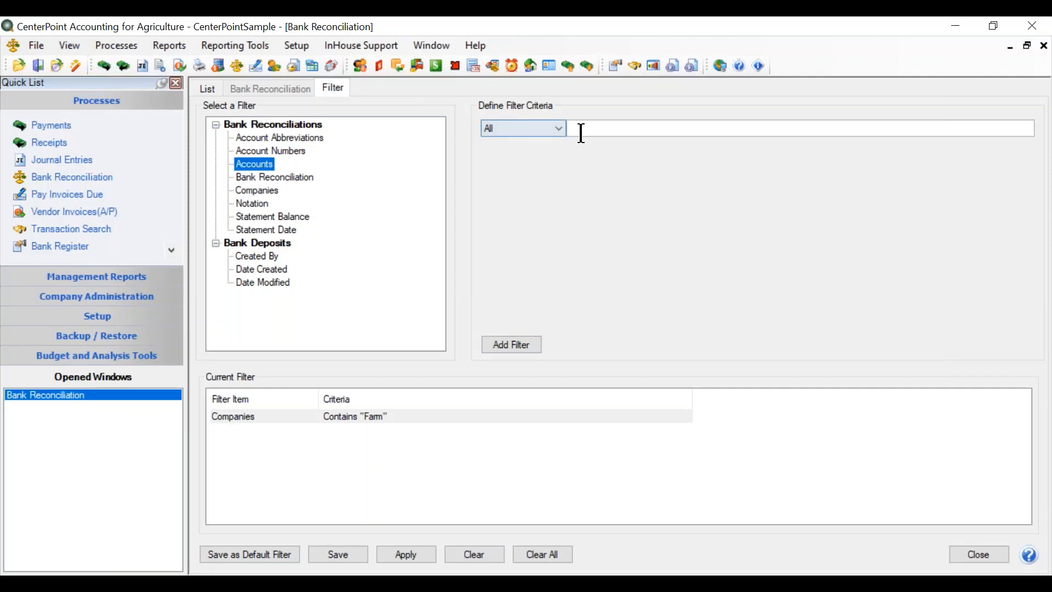
{"action": "left_click", "coordinate": [560, 129]}
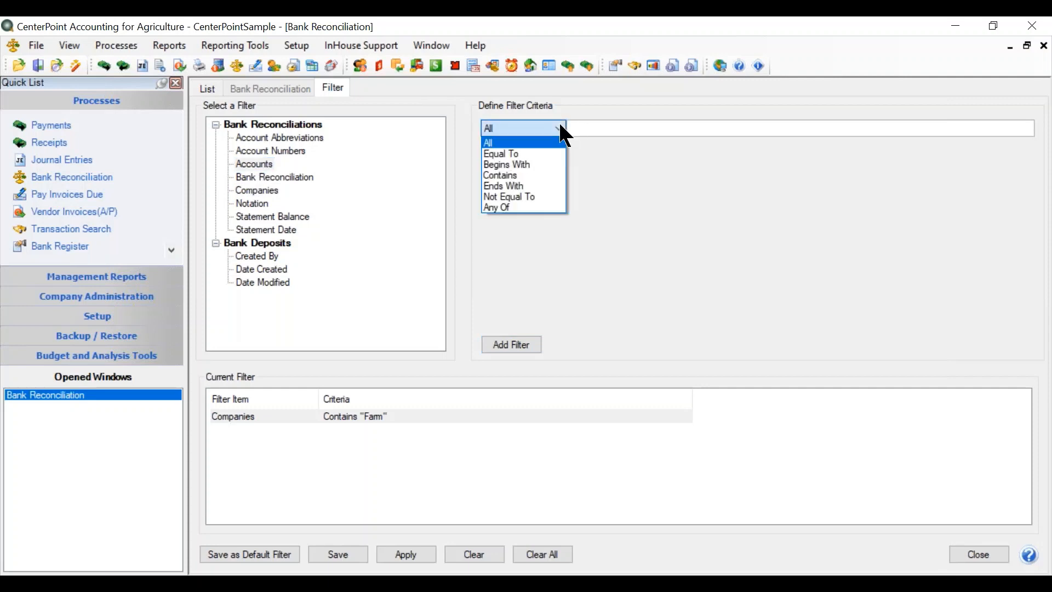
{"action": "left_click", "coordinate": [545, 163]}
{"action": "type", "text": "First"}
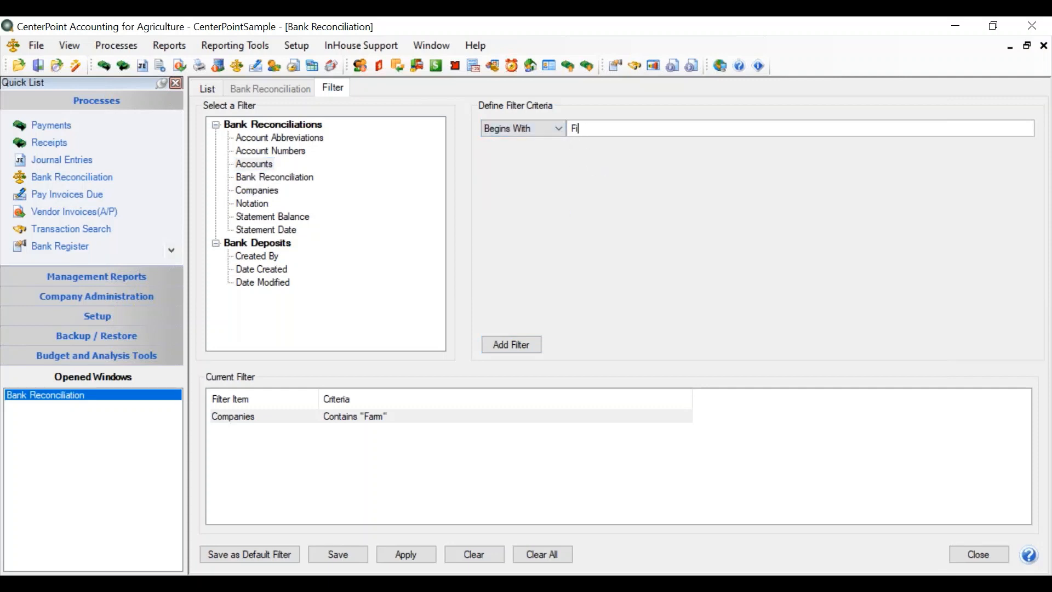
{"action": "key", "text": "Tab"}
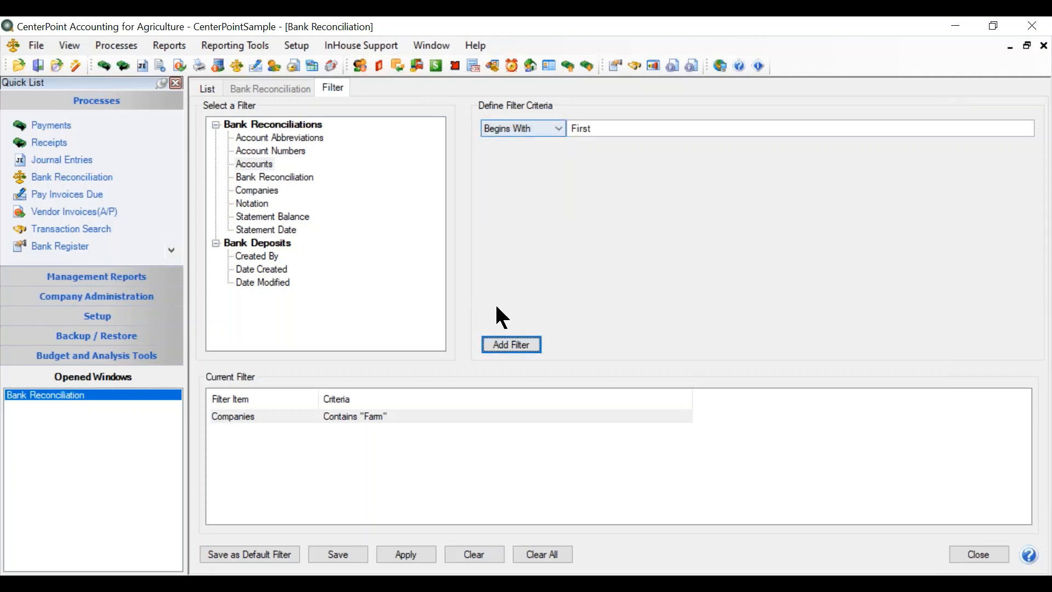
{"action": "left_click", "coordinate": [515, 344]}
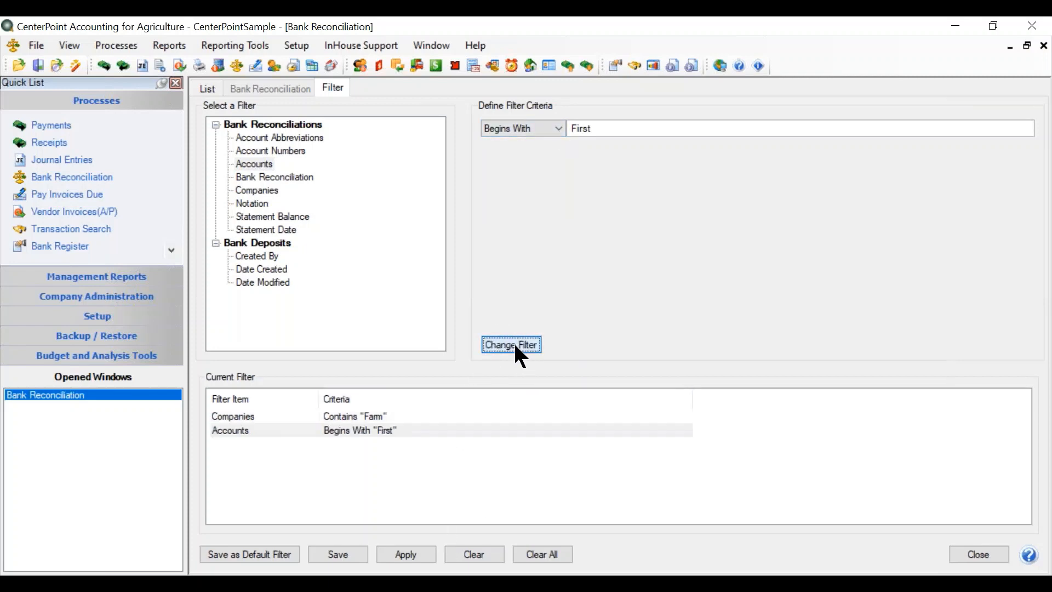
{"action": "left_click", "coordinate": [410, 557]}
{"action": "left_click", "coordinate": [409, 555]}
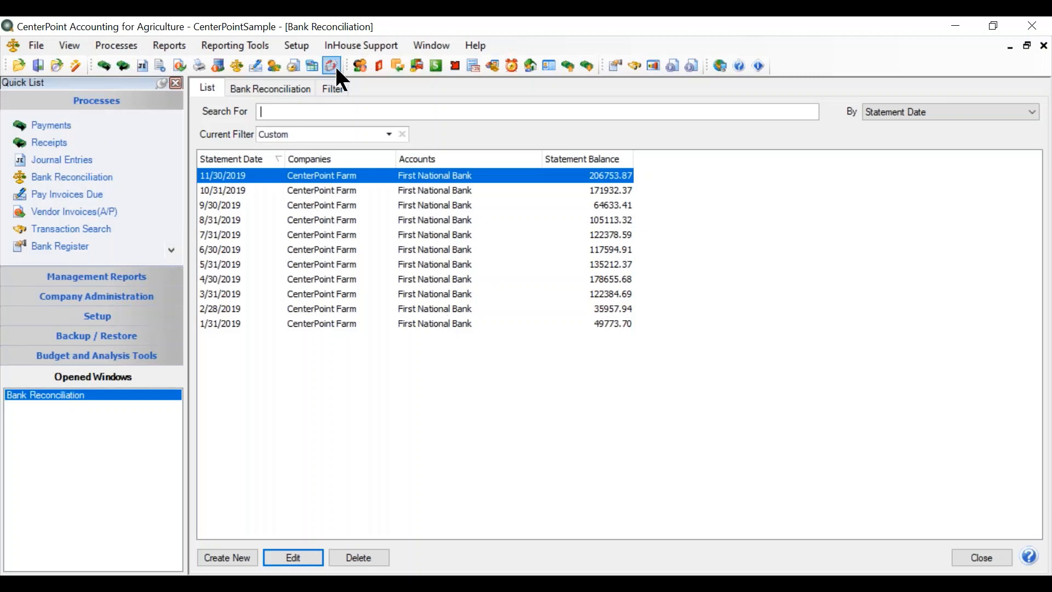
Save the current filter under the name "CenterPoint Farms - First National".
{"action": "left_click", "coordinate": [333, 87]}
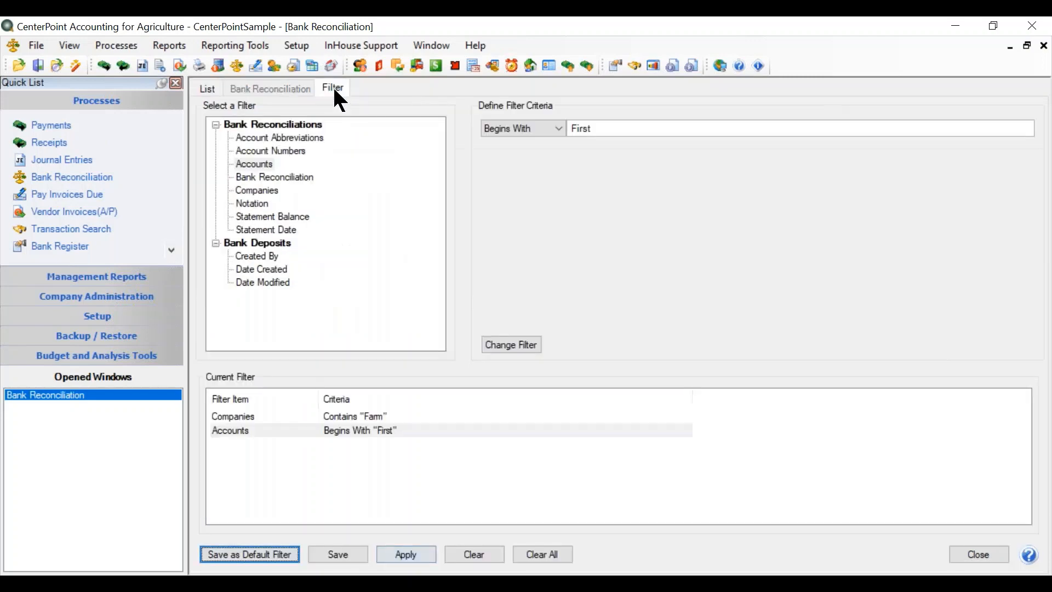
{"action": "left_click", "coordinate": [349, 556]}
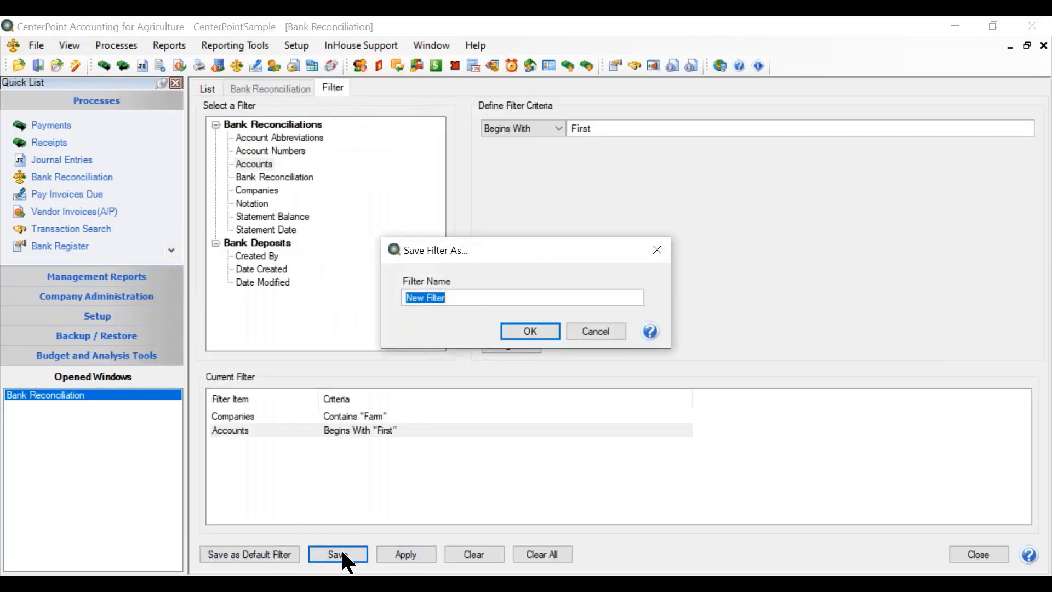
{"action": "type", "text": "CenterPoint Farm"}
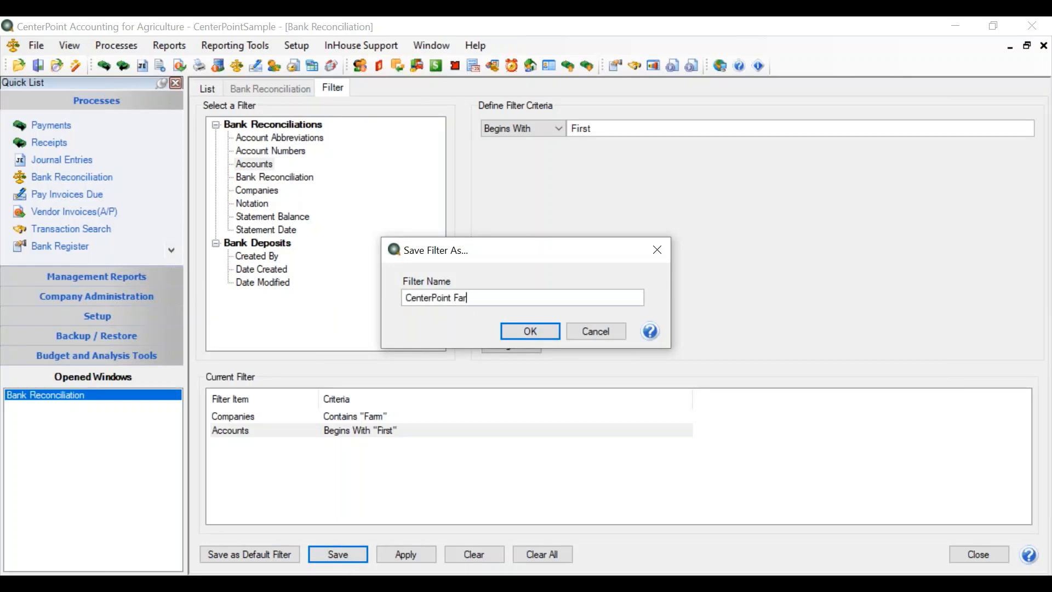
{"action": "key", "text": "BackSpace"}
{"action": "type", "text": "ms - First National"}
{"action": "left_click", "coordinate": [541, 329]}
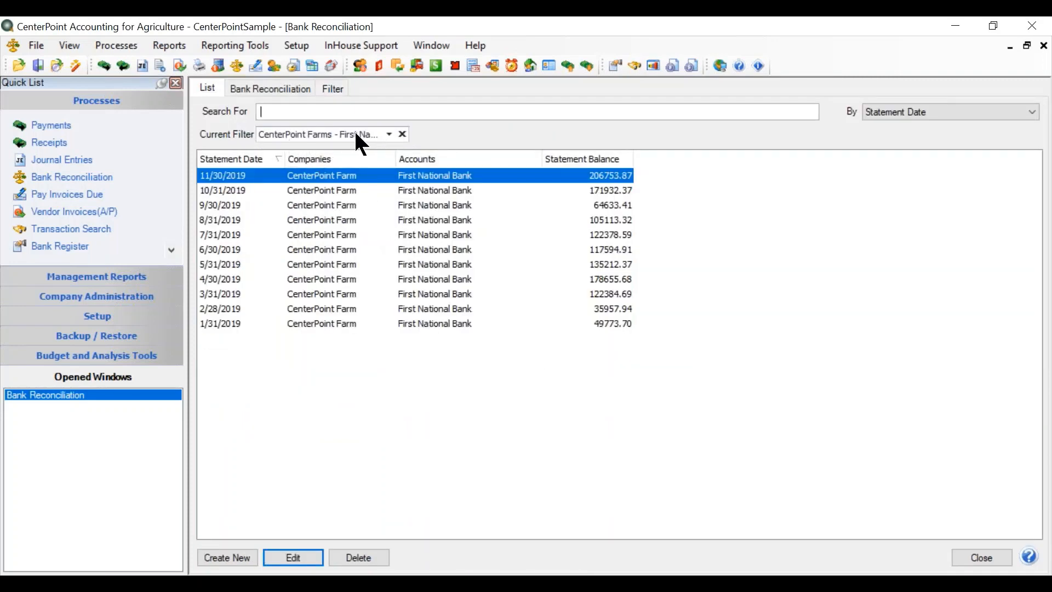
Switch the current filter to Custom and close the Bank Reconciliation window.
{"action": "left_click", "coordinate": [389, 134]}
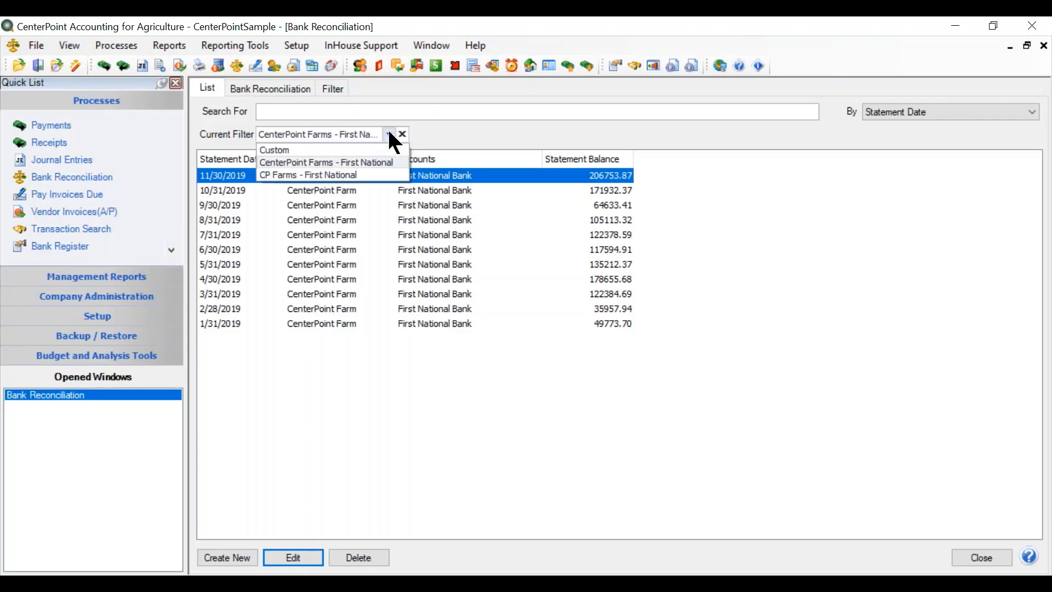
{"action": "left_click", "coordinate": [344, 148]}
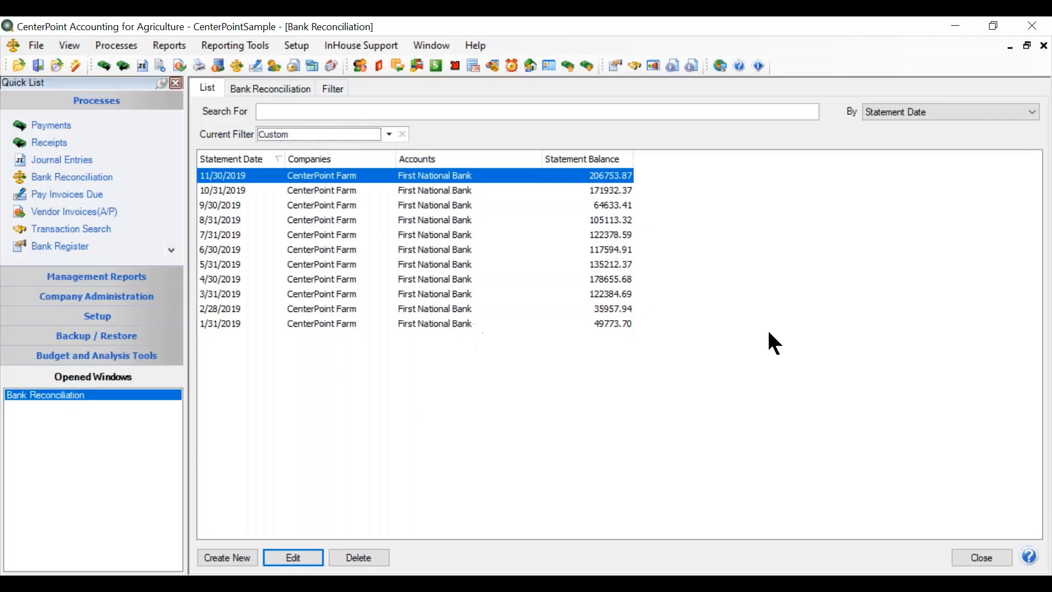
{"action": "left_click", "coordinate": [982, 557]}
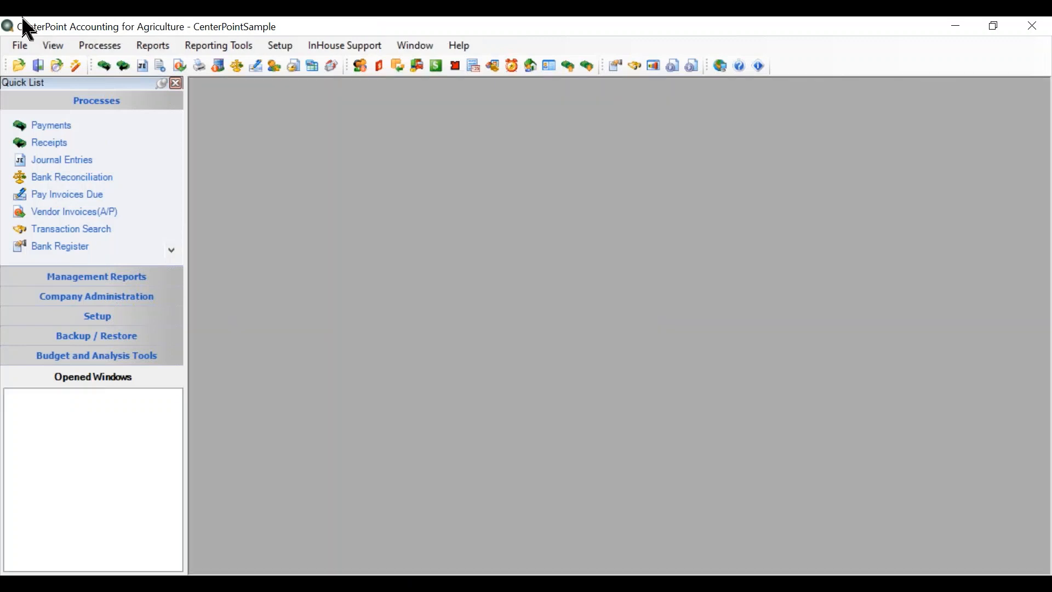
Reopen the Bank Reconciliation list from the banking processes.
{"action": "left_click", "coordinate": [120, 45]}
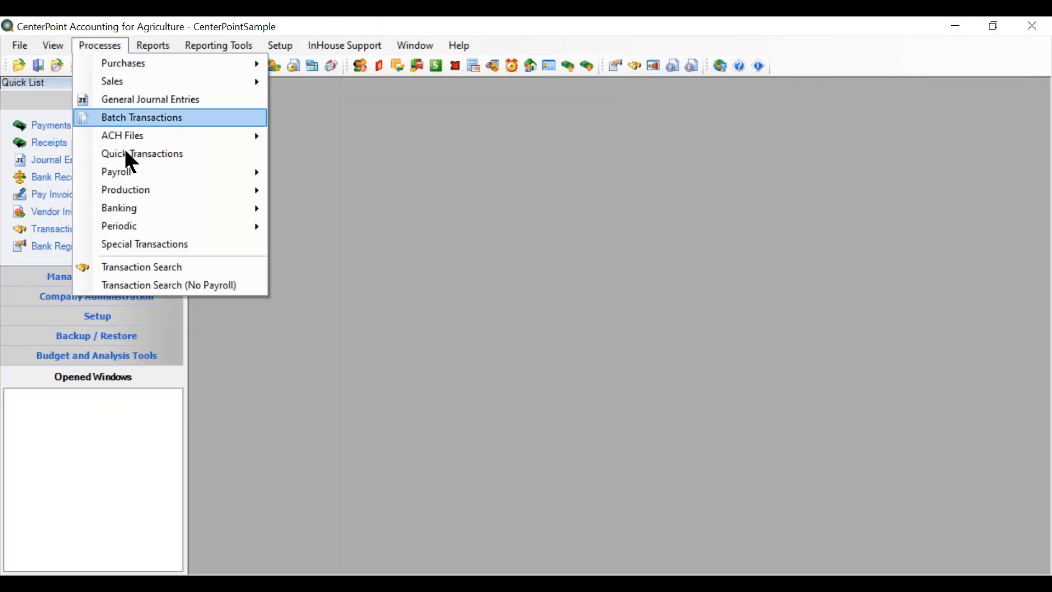
{"action": "mouse_move", "coordinate": [142, 210]}
{"action": "left_click", "coordinate": [318, 227]}
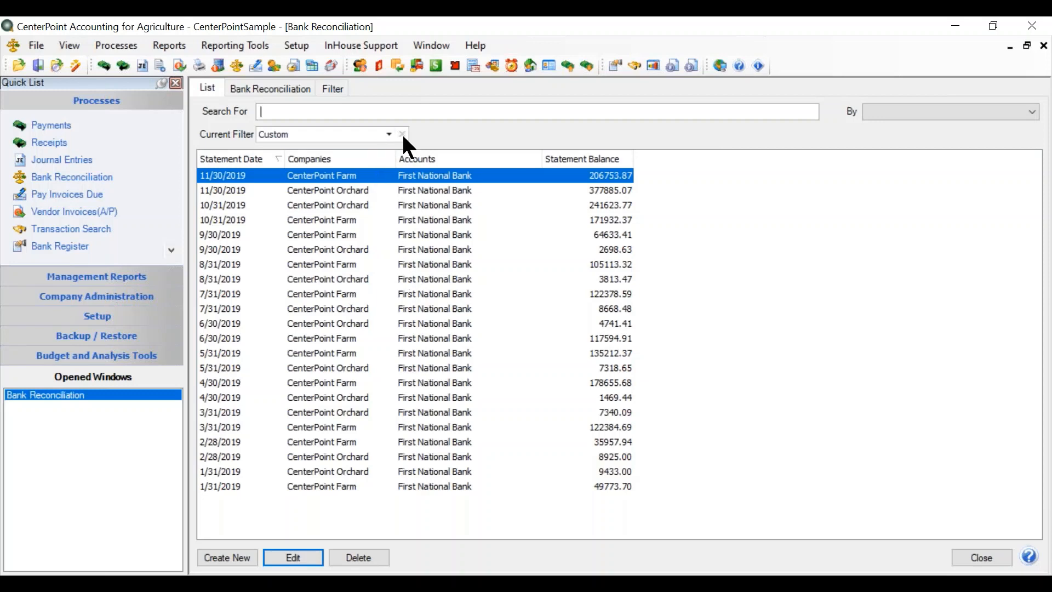
Apply the saved "CenterPoint Farms - First National" filter and sort the list by statement date, first ascending and finally newest first.
{"action": "left_click", "coordinate": [388, 133]}
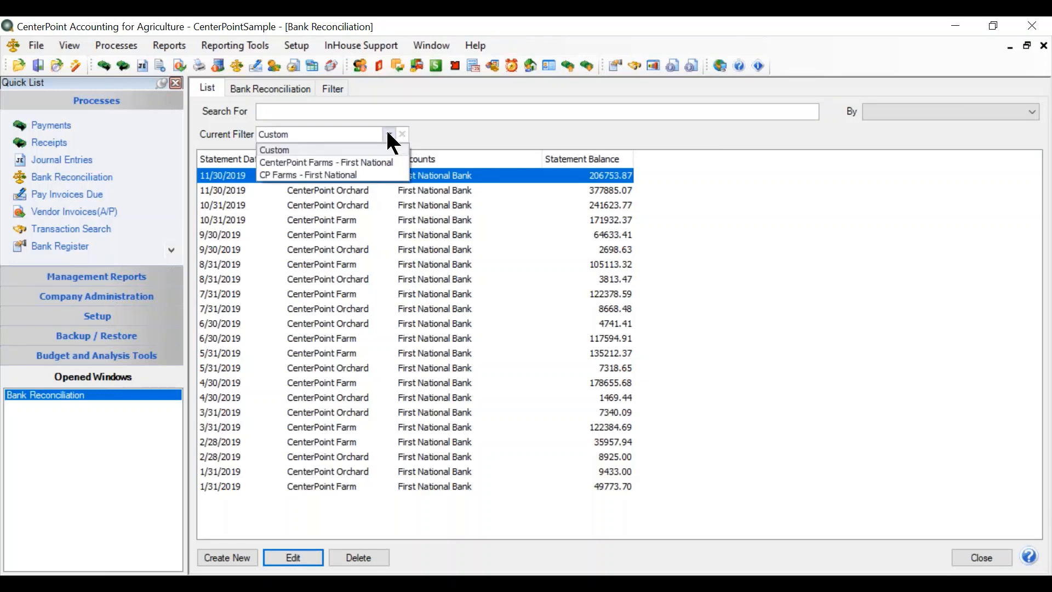
{"action": "left_click", "coordinate": [356, 160]}
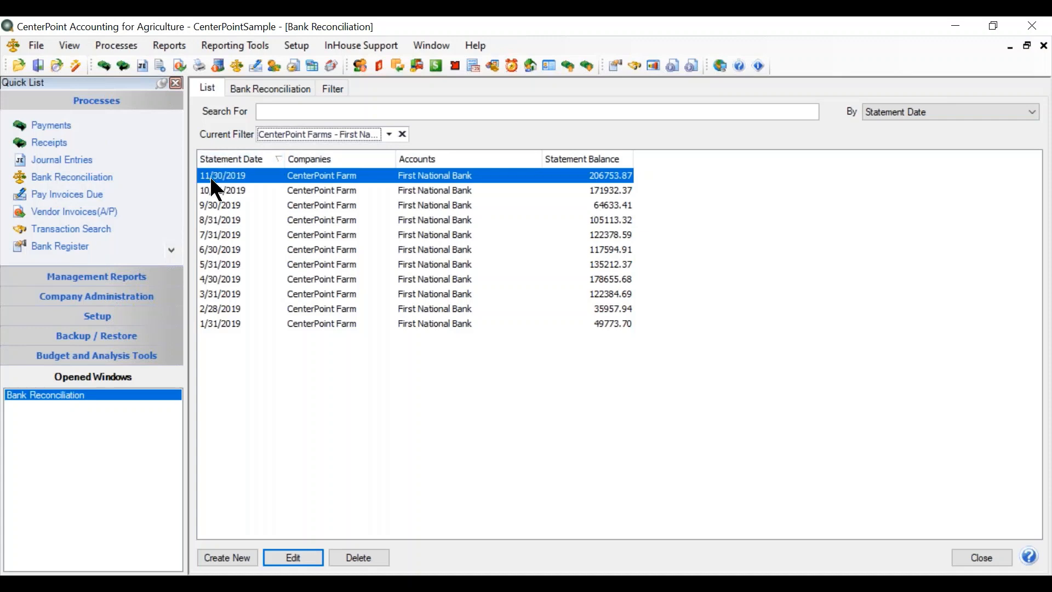
{"action": "left_click", "coordinate": [228, 158]}
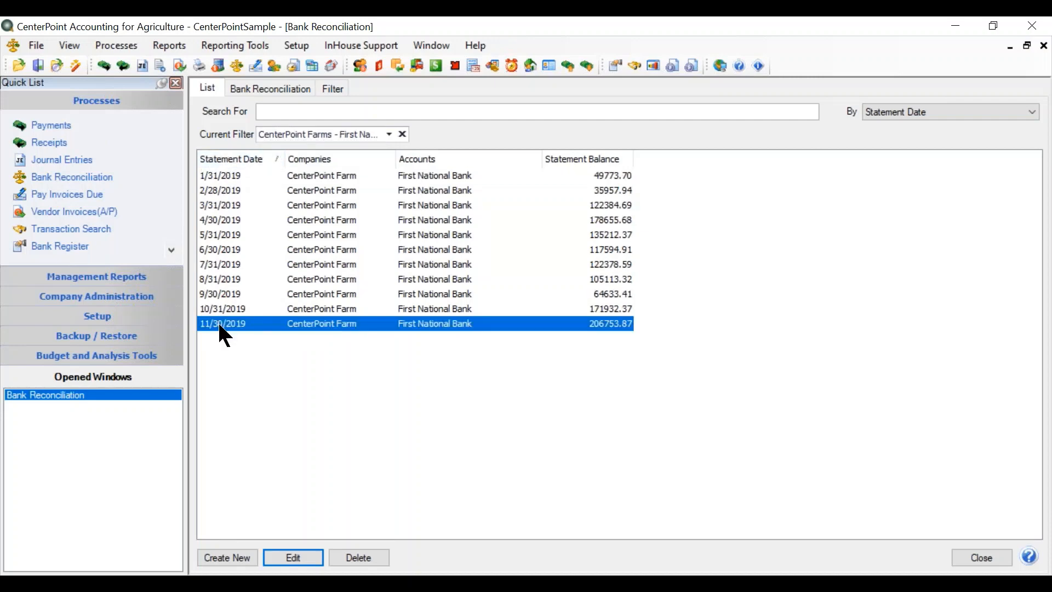
{"action": "left_click", "coordinate": [230, 159]}
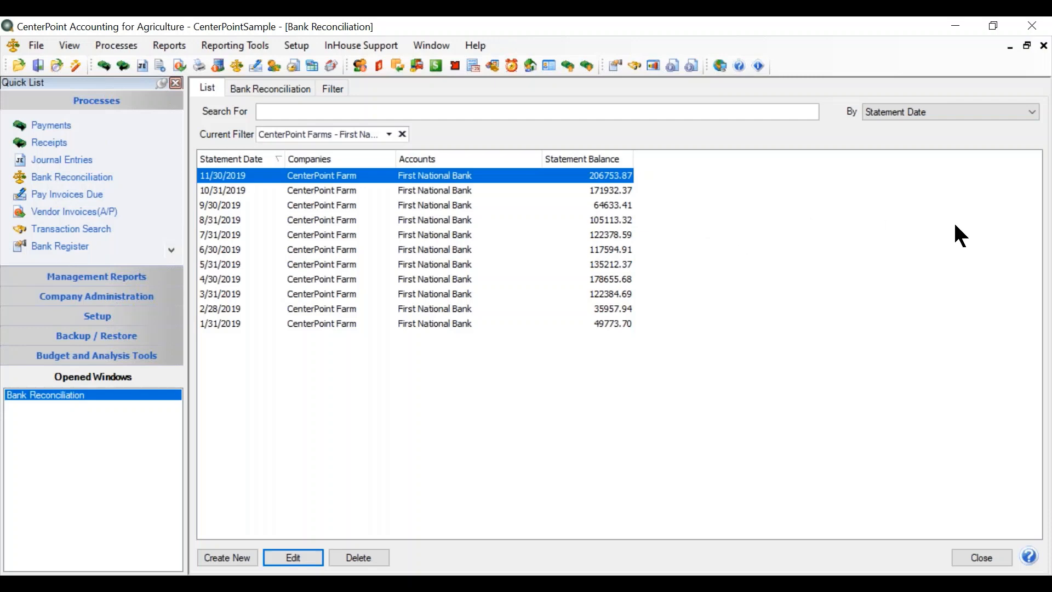
Show the Transactions Removed and Notation columns in the reconciliation list and widen both columns.
{"action": "right_click", "coordinate": [800, 284]}
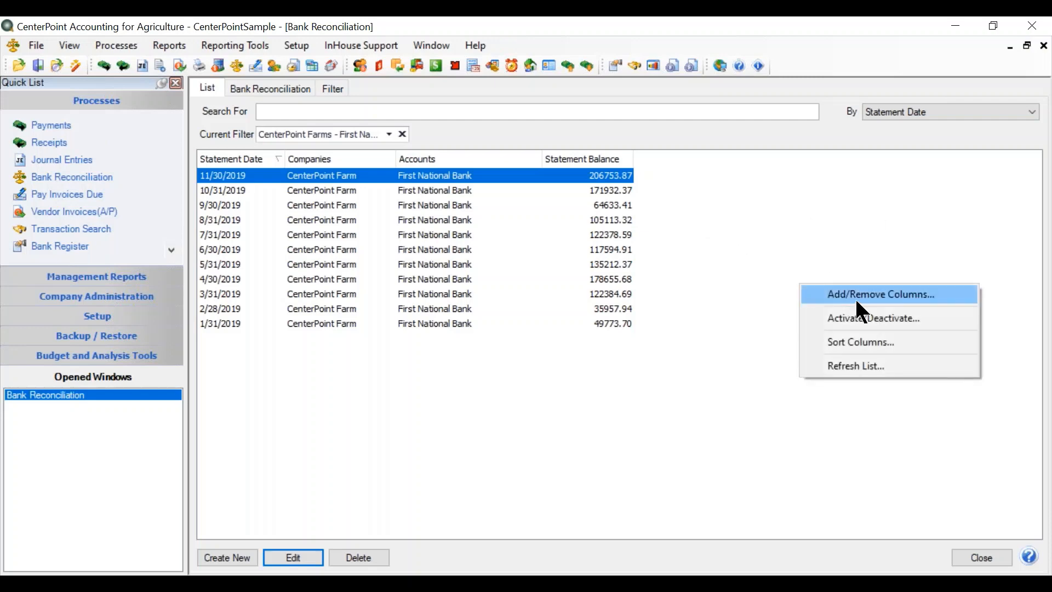
{"action": "left_click", "coordinate": [858, 296]}
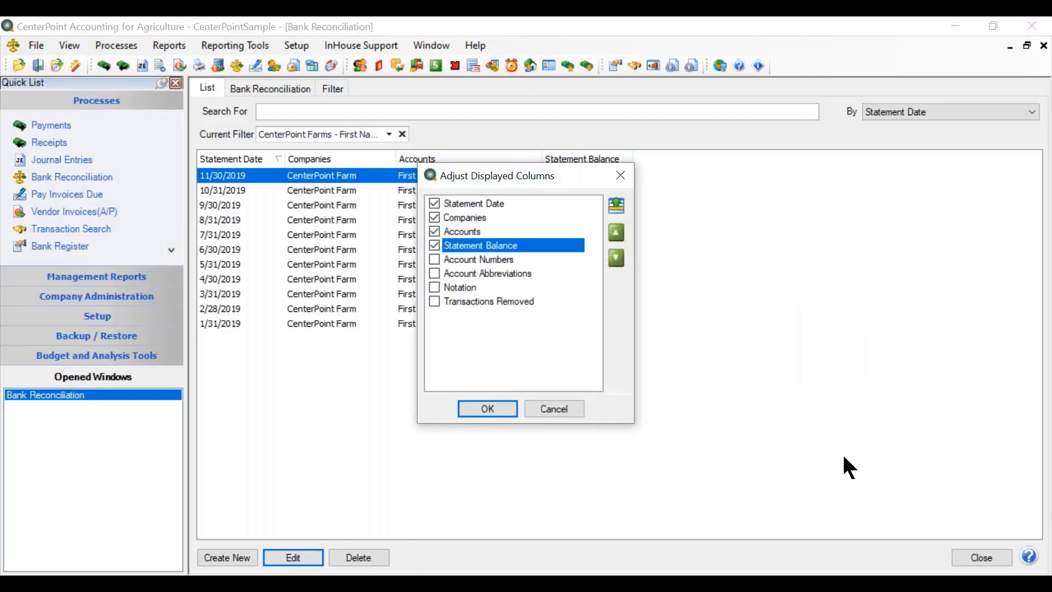
{"action": "left_click", "coordinate": [434, 301]}
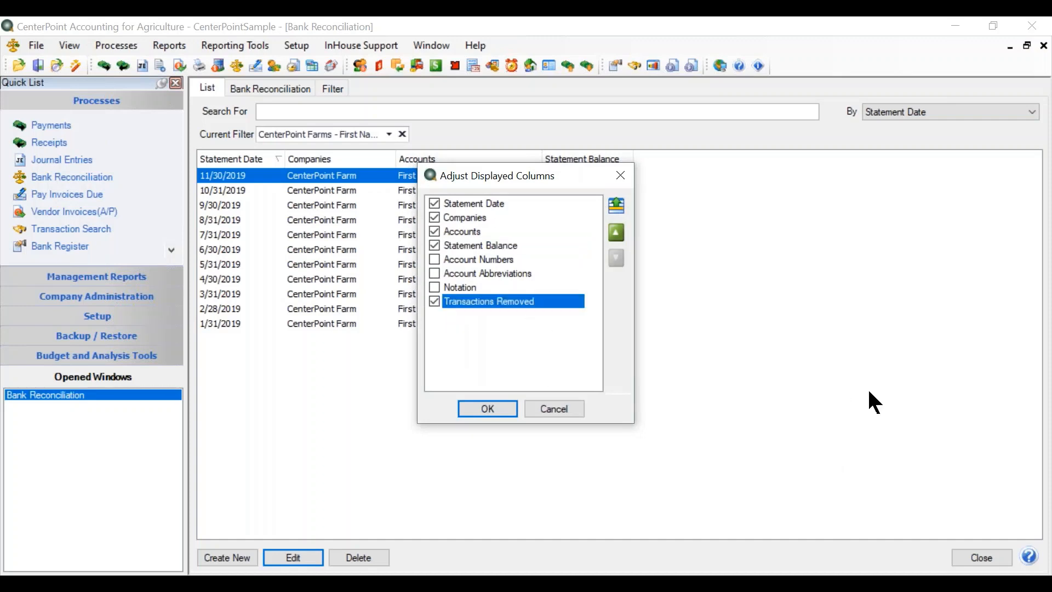
{"action": "left_click", "coordinate": [434, 287]}
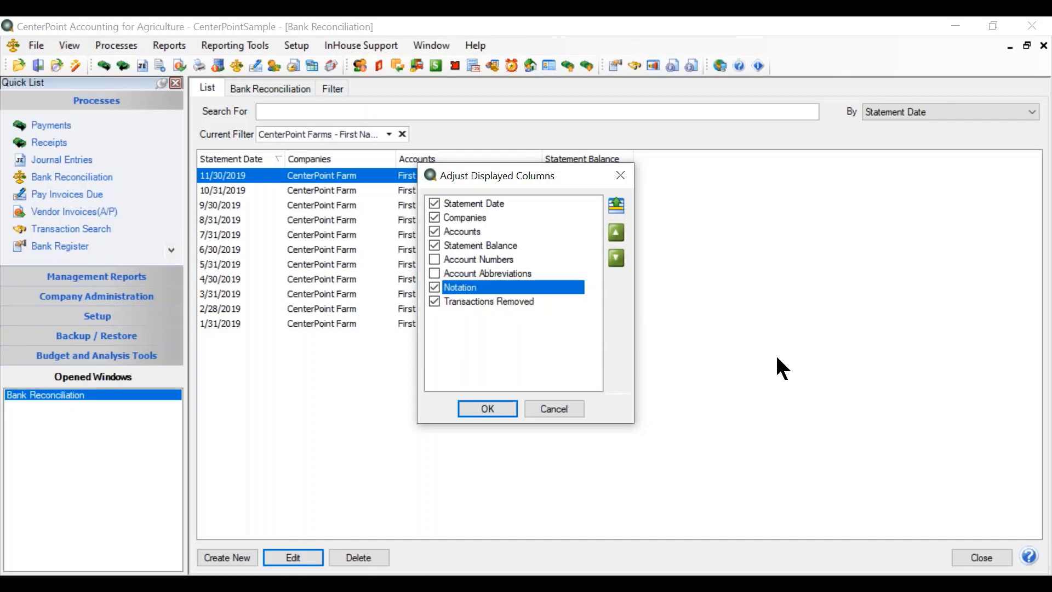
{"action": "left_click", "coordinate": [492, 405]}
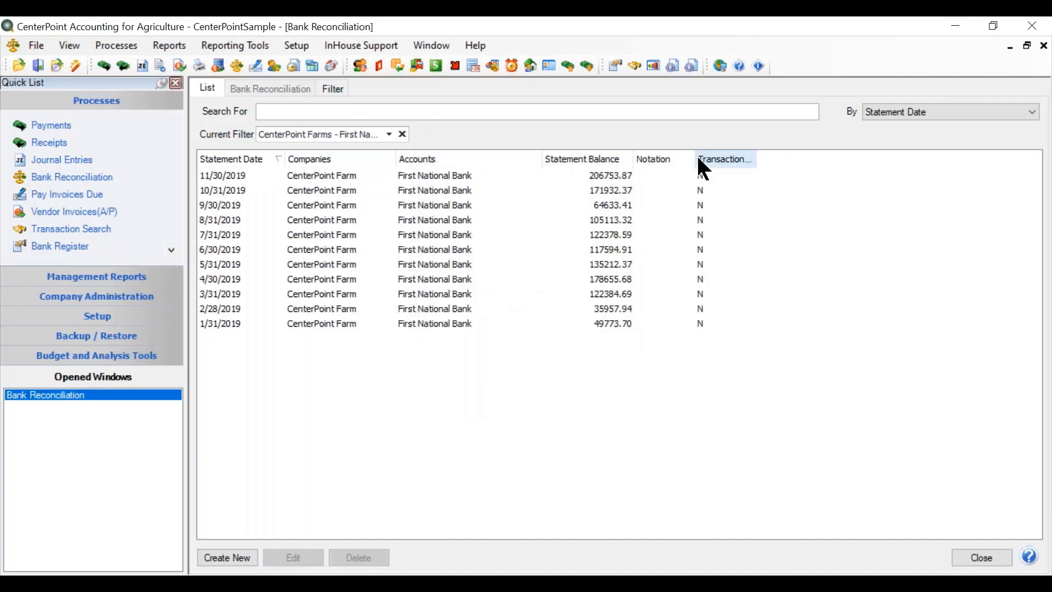
{"action": "left_click_drag", "start_coordinate": [697, 159], "coordinate": [792, 159]}
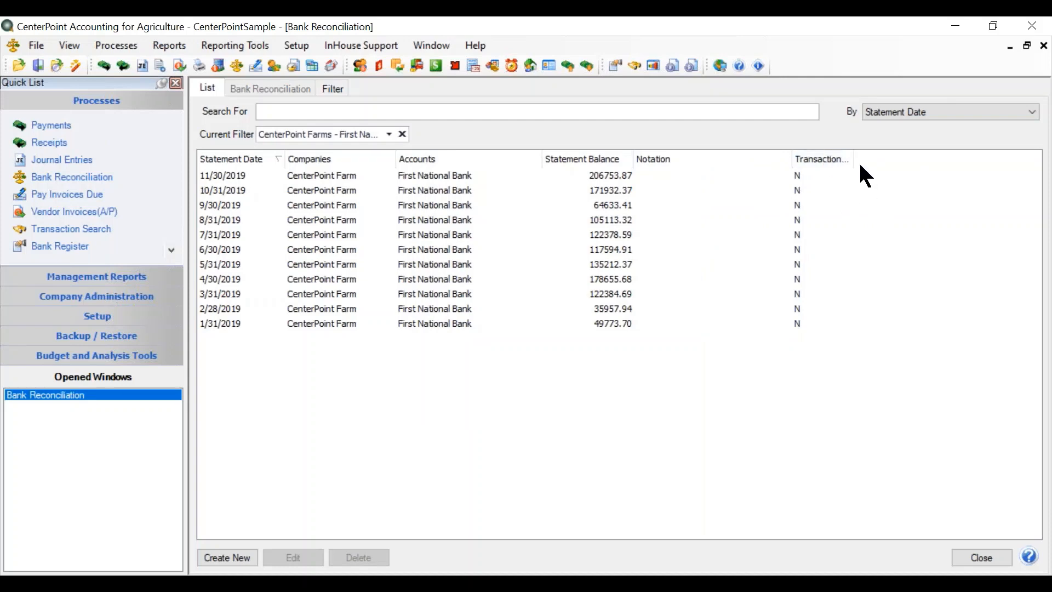
{"action": "left_click_drag", "start_coordinate": [855, 160], "coordinate": [908, 153]}
Create a new bank reconciliation for CenterPoint Farm's First National Bank account dated 12/31/2019 with a statement balance of 233598.63.
{"action": "left_click", "coordinate": [225, 564]}
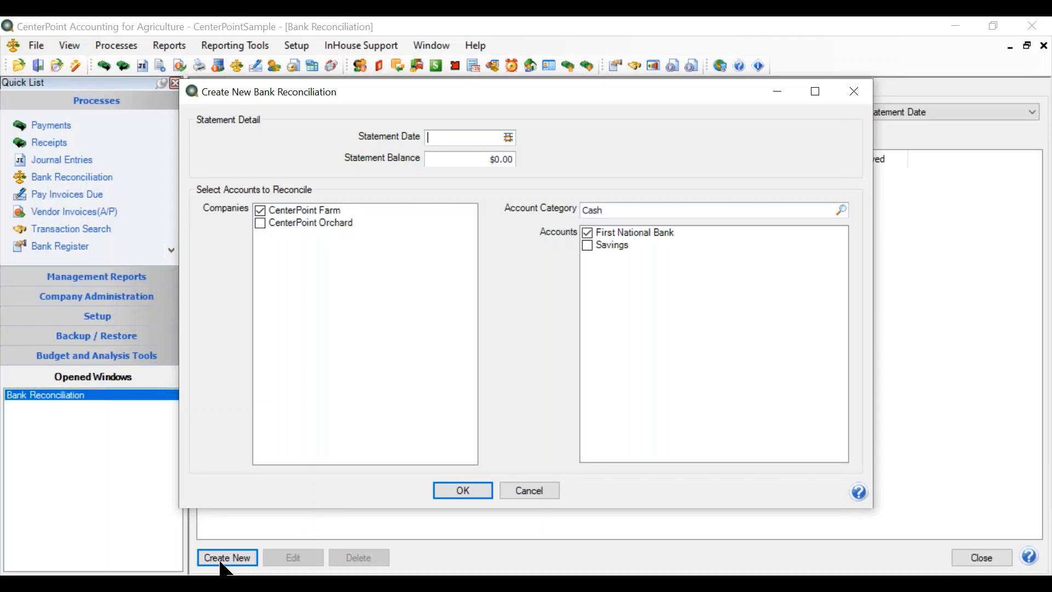
{"action": "type", "text": "123119"}
{"action": "key", "text": "Tab"}
{"action": "type", "text": "233598.63"}
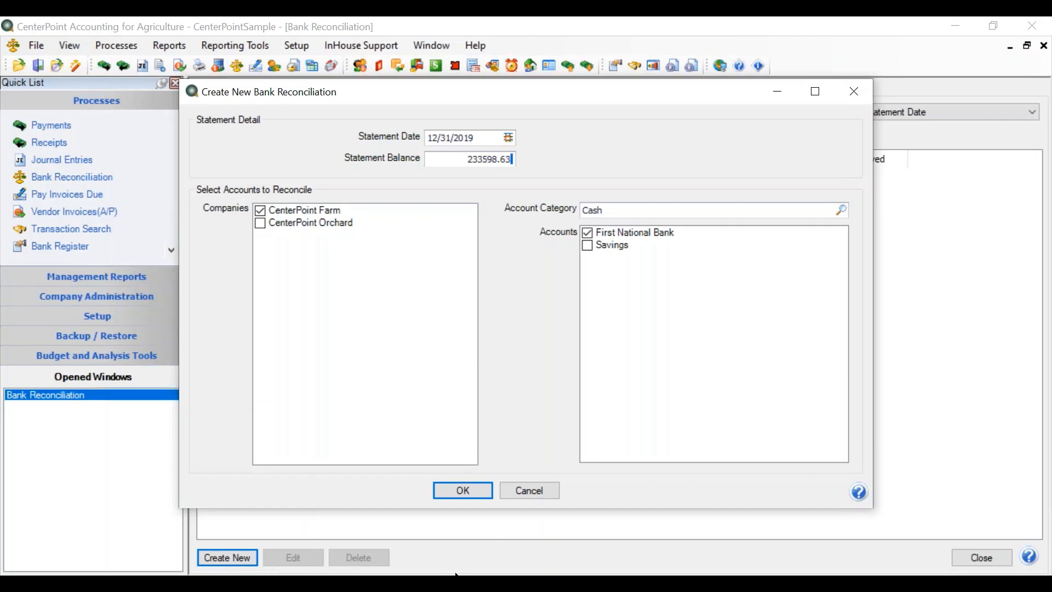
{"action": "left_click", "coordinate": [481, 494]}
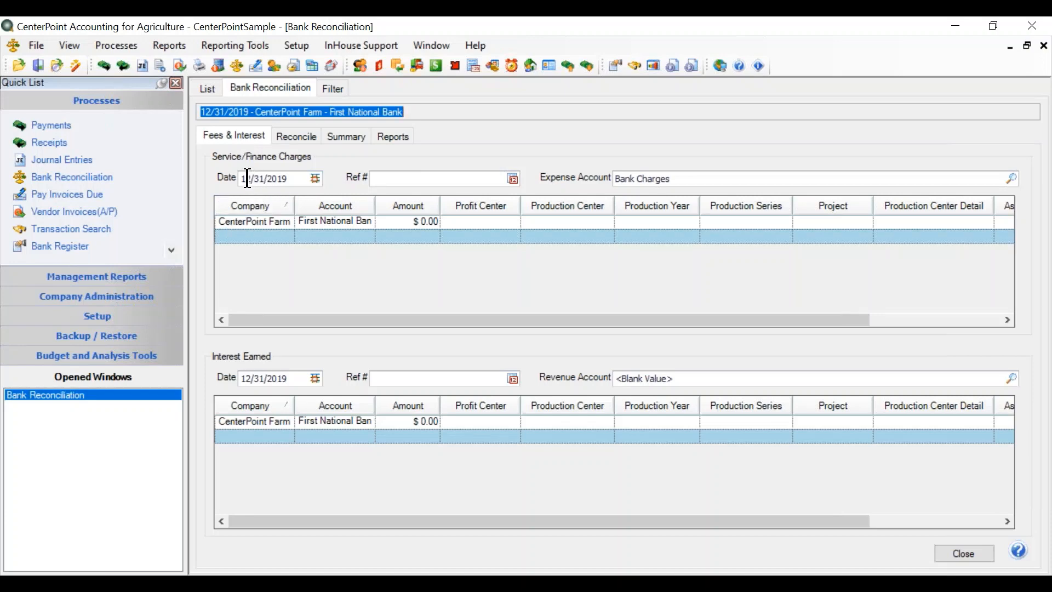
Set Bank Charges as the default expense account for service/finance charges and widen the Company column in that grid slightly.
{"action": "left_click_drag", "start_coordinate": [244, 179], "coordinate": [298, 174]}
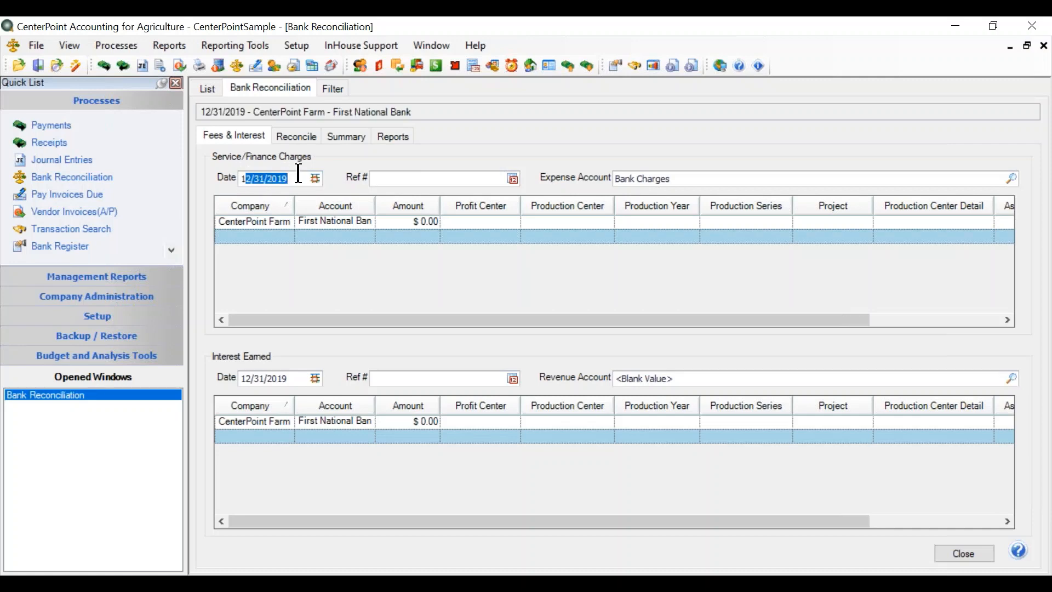
{"action": "left_click", "coordinate": [1009, 181]}
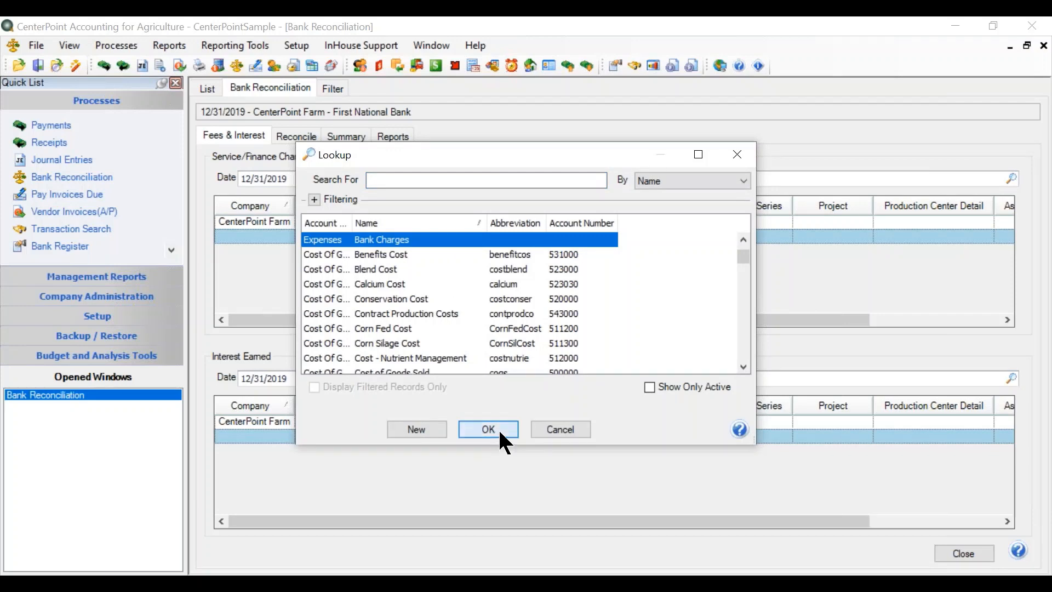
{"action": "left_click", "coordinate": [500, 430]}
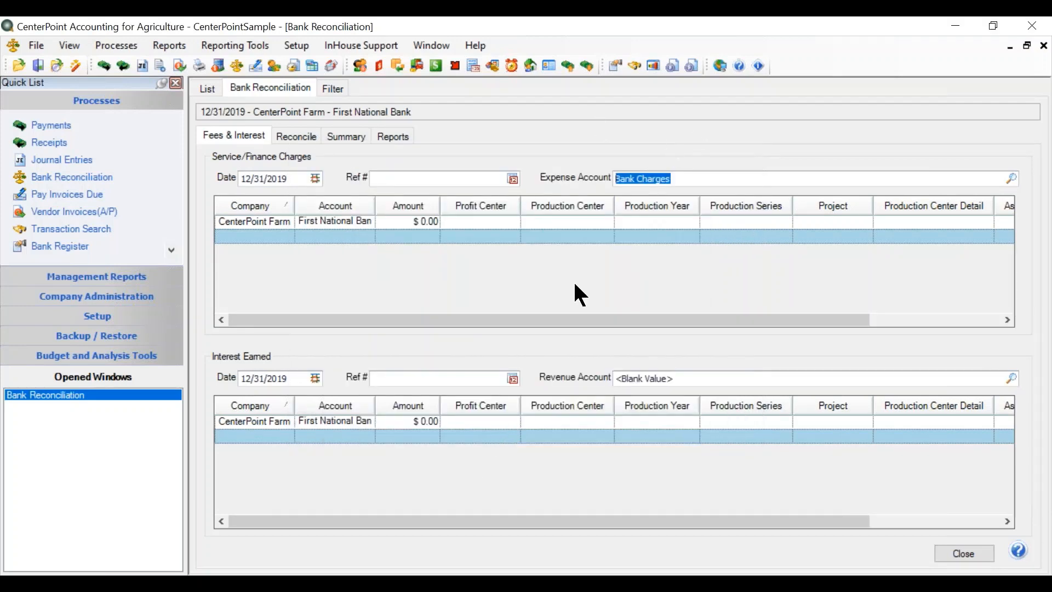
{"action": "right_click", "coordinate": [712, 178]}
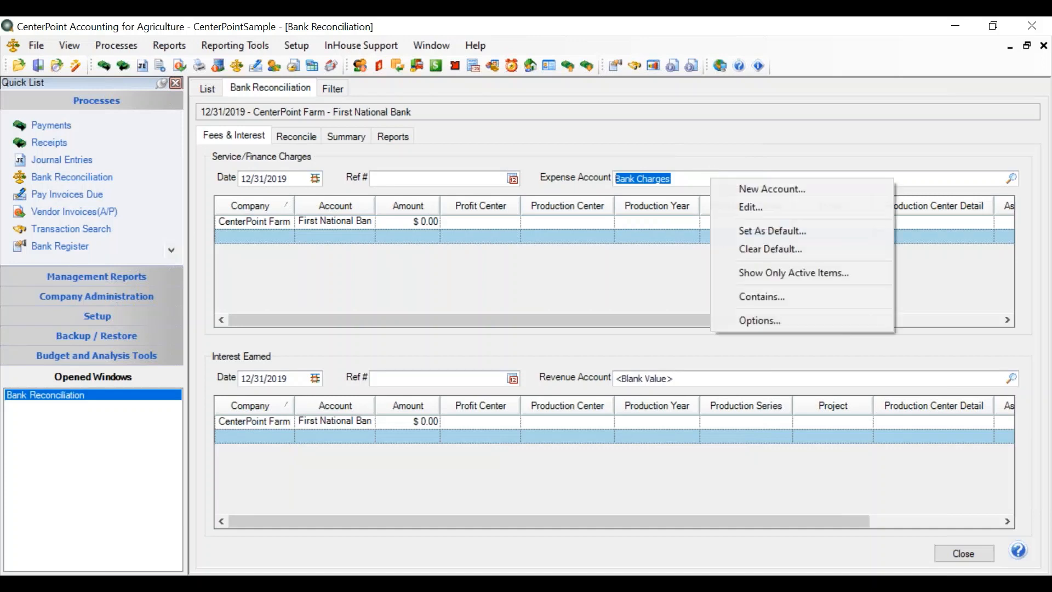
{"action": "left_click", "coordinate": [775, 238]}
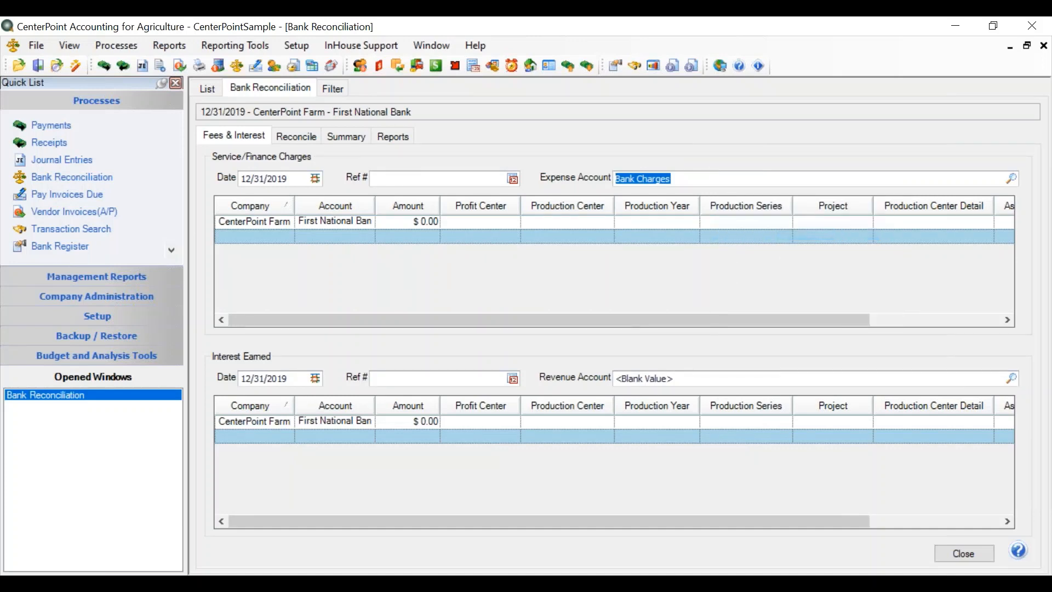
{"action": "left_click", "coordinate": [387, 176]}
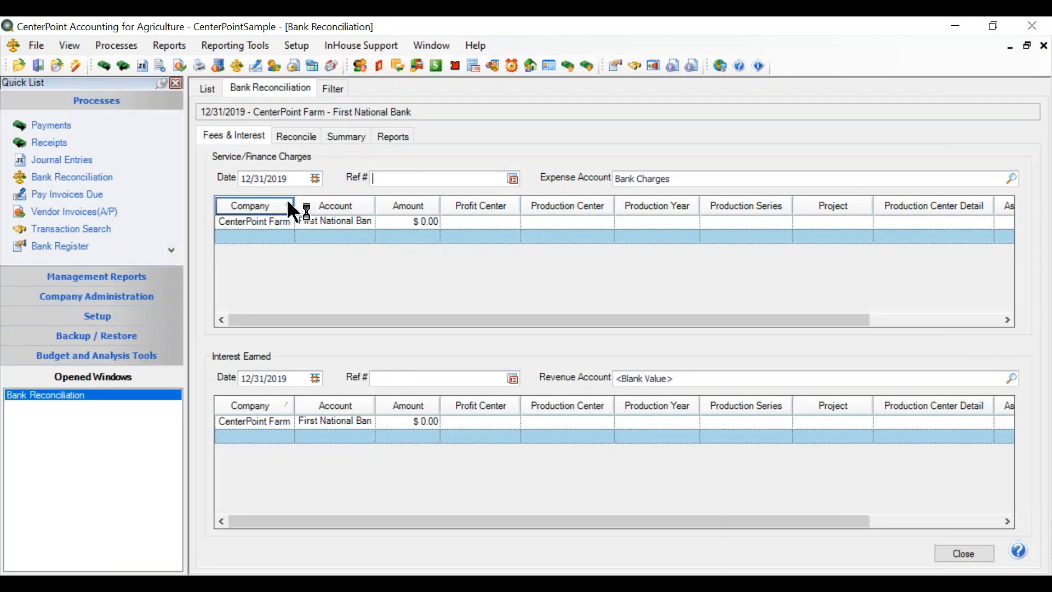
{"action": "left_click_drag", "start_coordinate": [295, 205], "coordinate": [305, 206]}
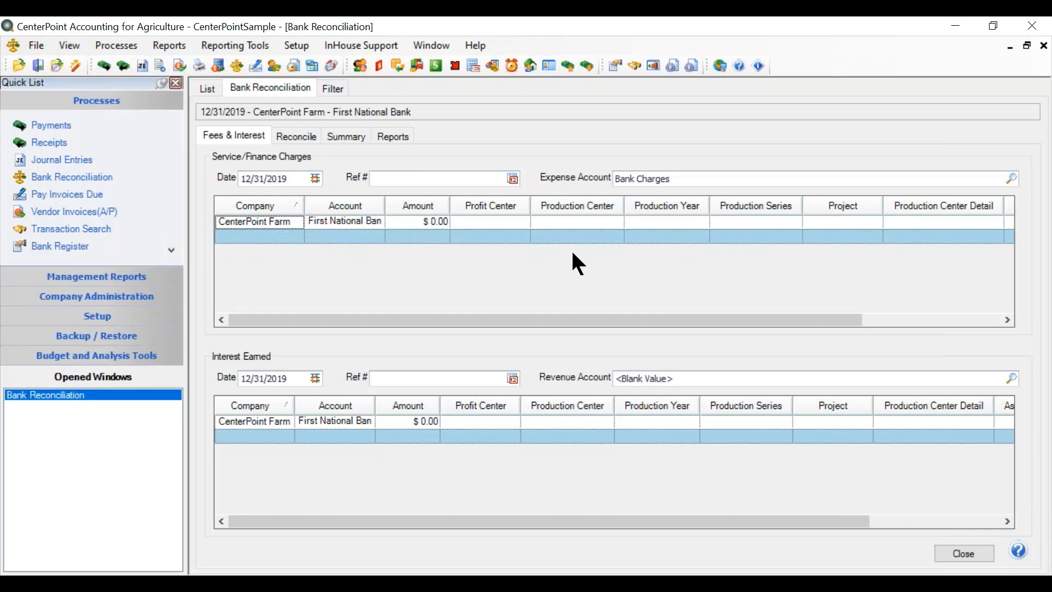
Enter a service charge of 10.00 for the CenterPoint Farm row and turn on its Distribution option.
{"action": "left_click", "coordinate": [408, 222]}
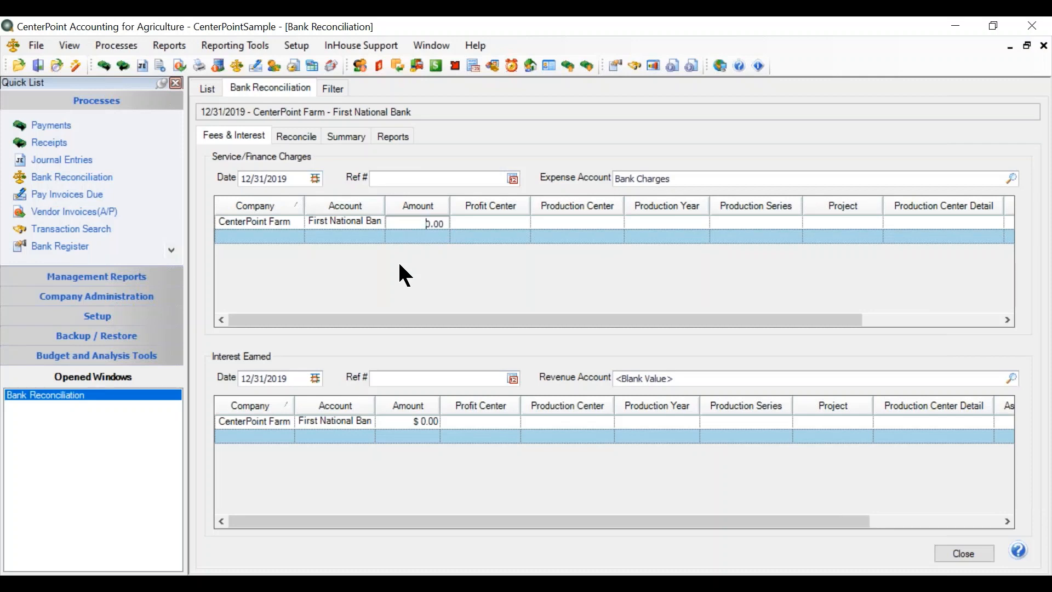
{"action": "type", "text": "10"}
{"action": "key", "text": "Tab"}
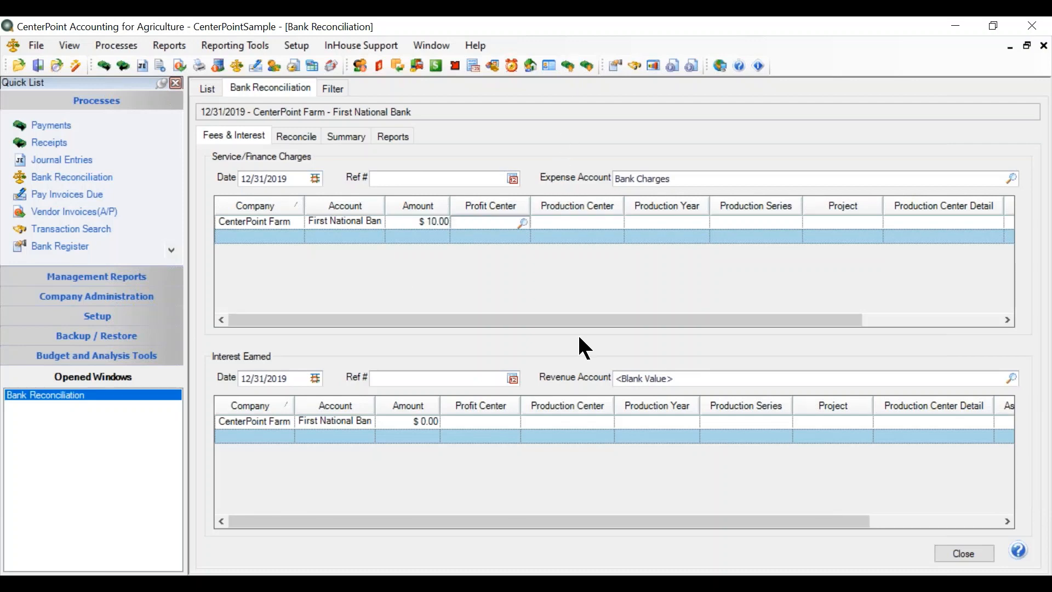
{"action": "left_click_drag", "start_coordinate": [583, 319], "coordinate": [770, 302]}
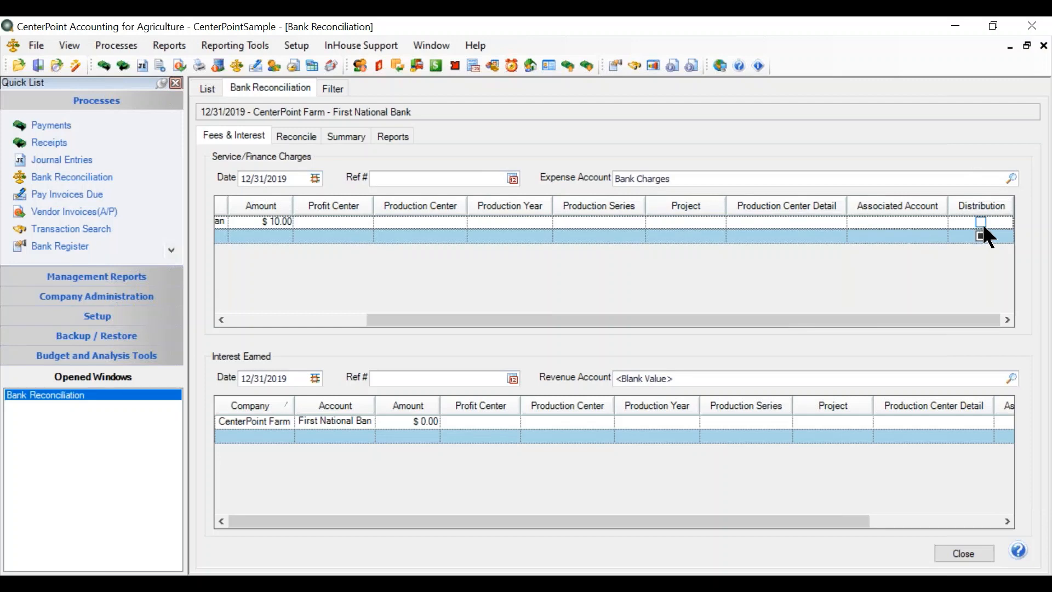
{"action": "left_click_drag", "start_coordinate": [392, 319], "coordinate": [195, 223]}
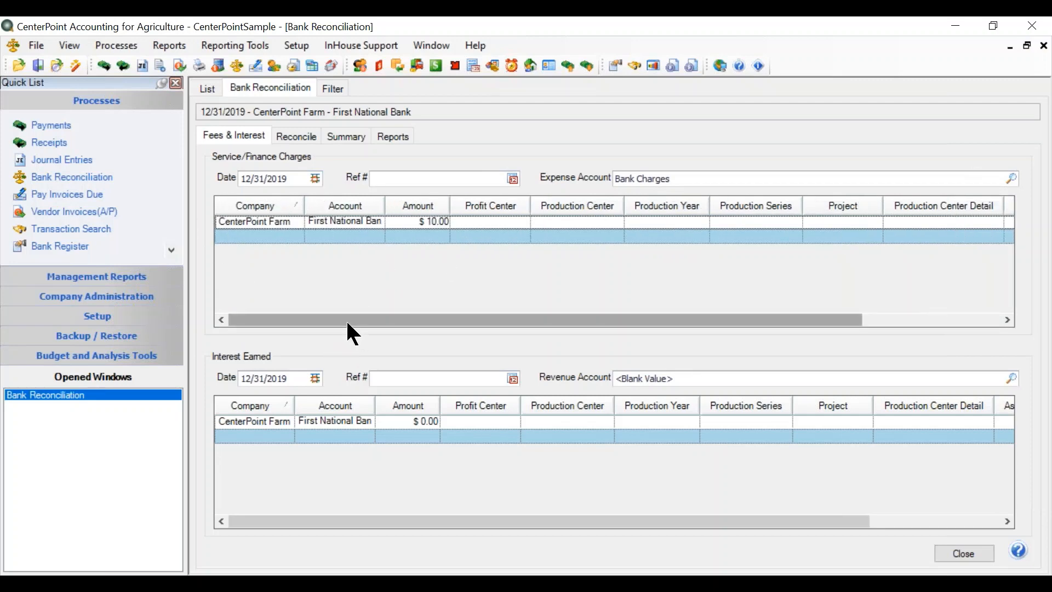
{"action": "left_click_drag", "start_coordinate": [346, 319], "coordinate": [909, 242]}
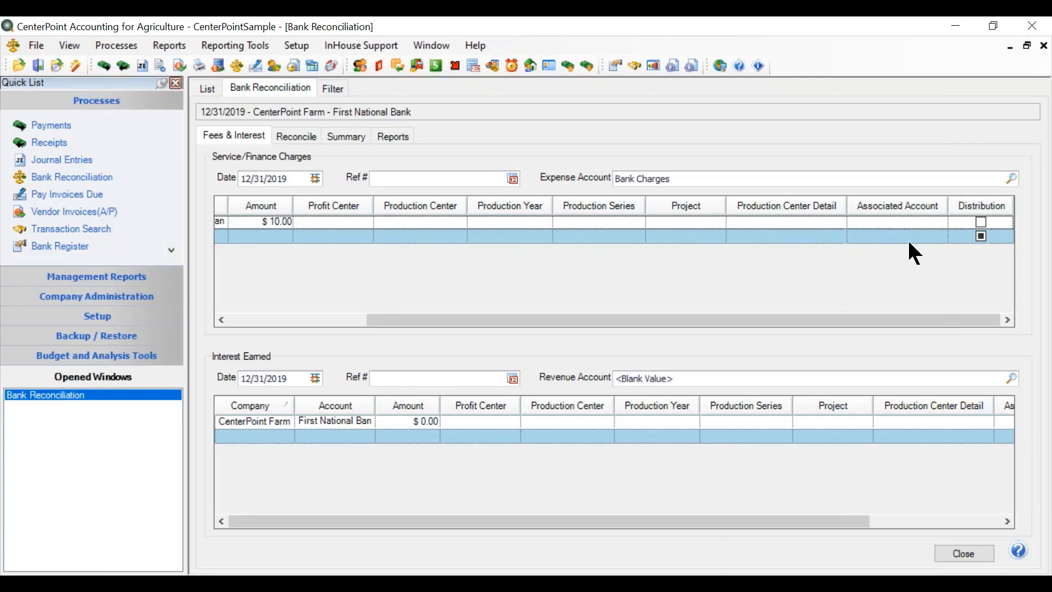
{"action": "left_click", "coordinate": [981, 222]}
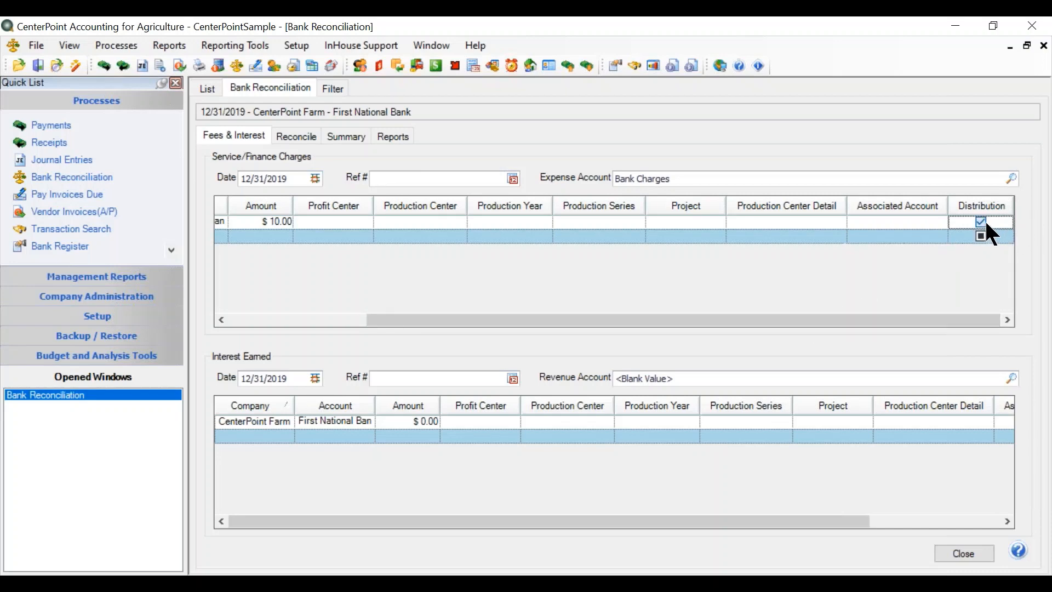
Reset the service charge amount on the CenterPoint Farm row to 0.00, leaving Distribution off.
{"action": "left_click", "coordinate": [257, 219]}
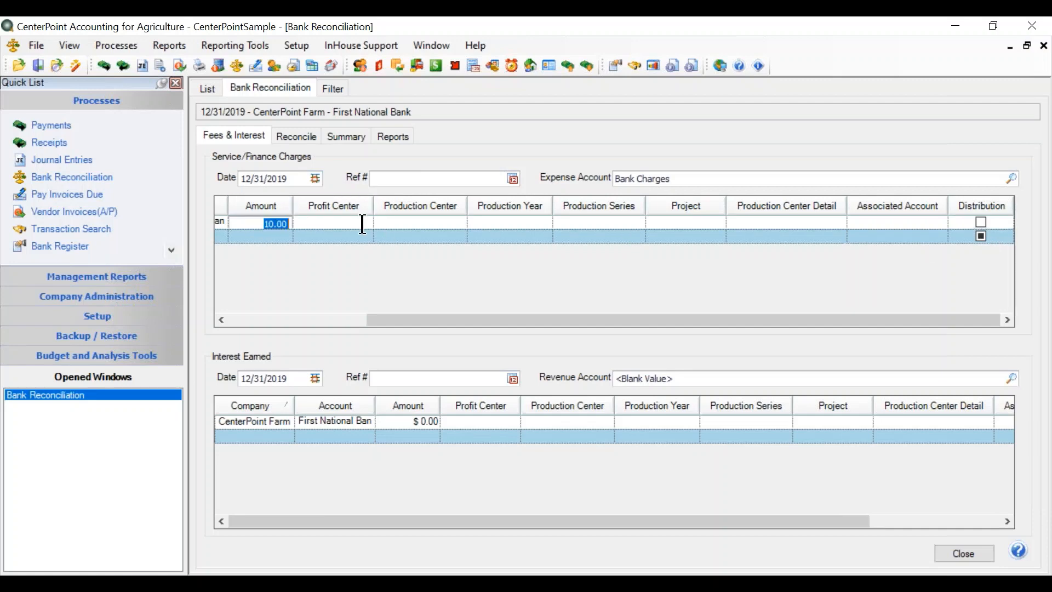
{"action": "type", "text": "0"}
{"action": "key", "text": "Tab"}
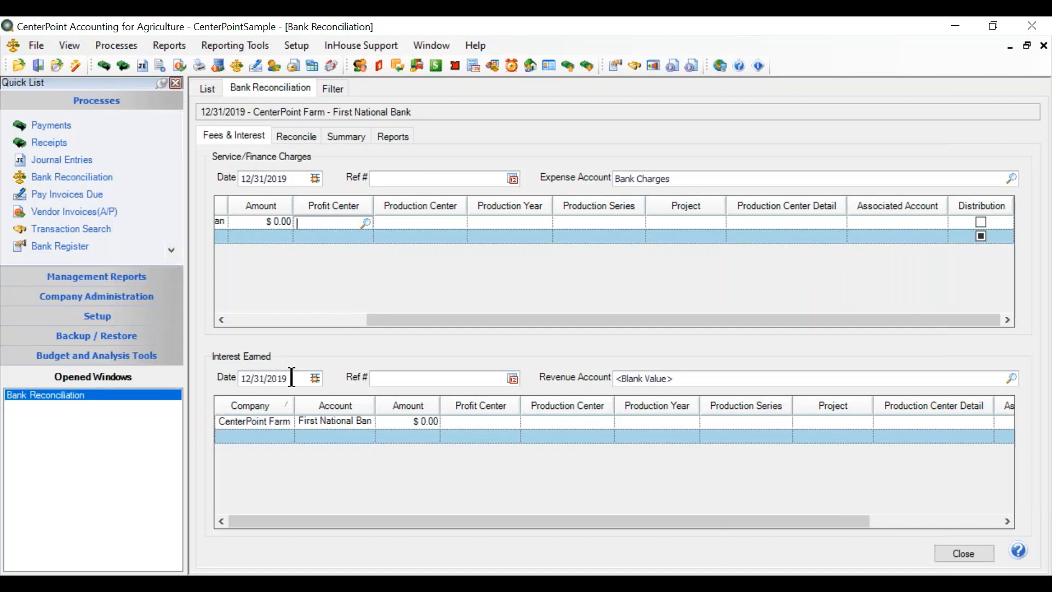
Choose Interest Income as the revenue account for interest earned and set it as the default.
{"action": "left_click", "coordinate": [805, 375]}
{"action": "type", "text": "int"}
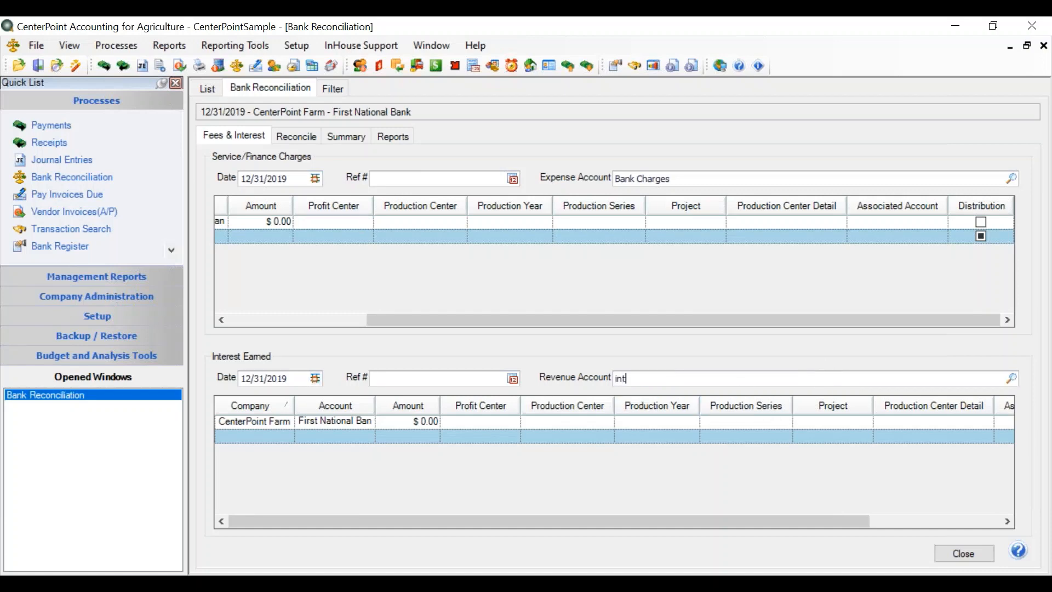
{"action": "key", "text": "Tab"}
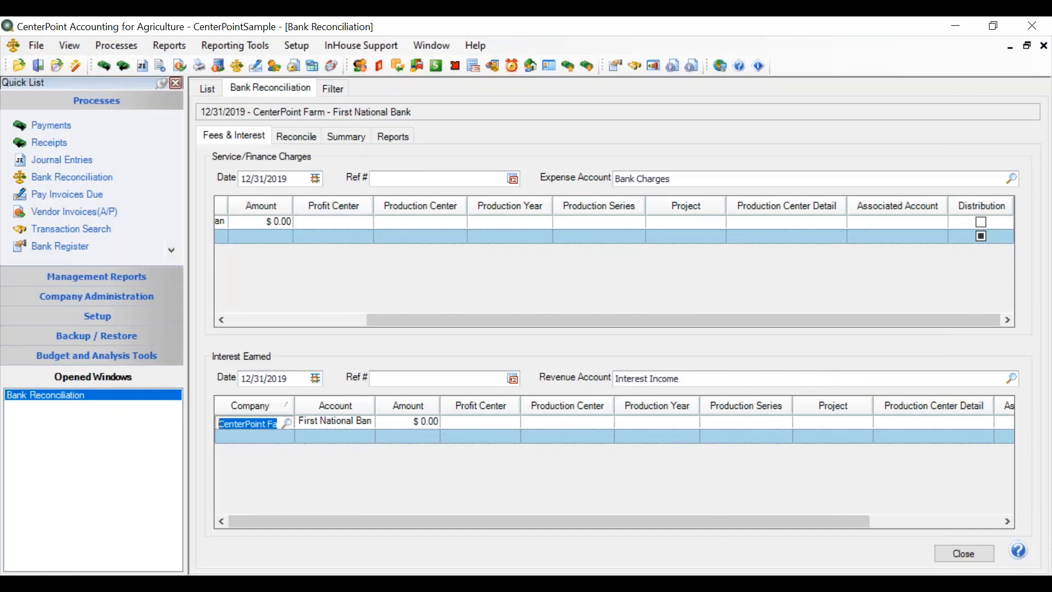
{"action": "right_click", "coordinate": [801, 375]}
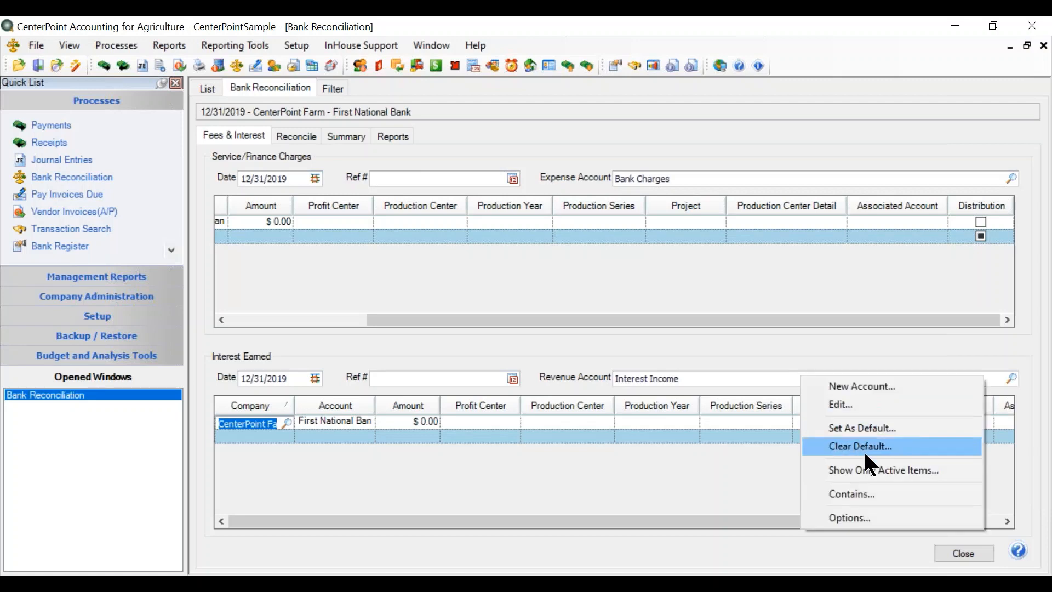
{"action": "left_click", "coordinate": [872, 429]}
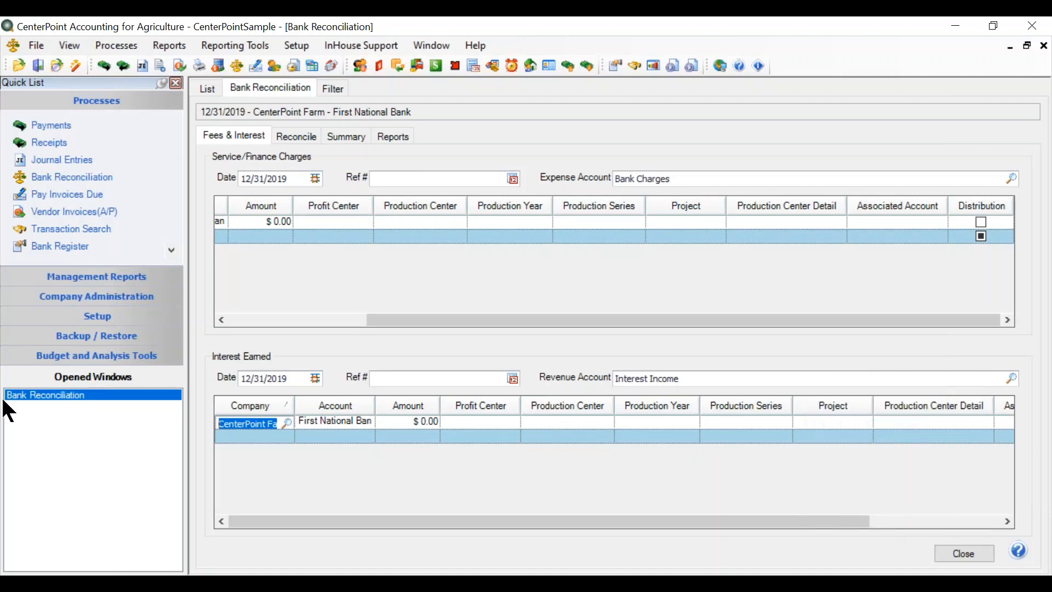
Enter 1.42 as the interest earned for CenterPoint Farm and turn on Distribution for that row.
{"action": "left_click", "coordinate": [403, 422]}
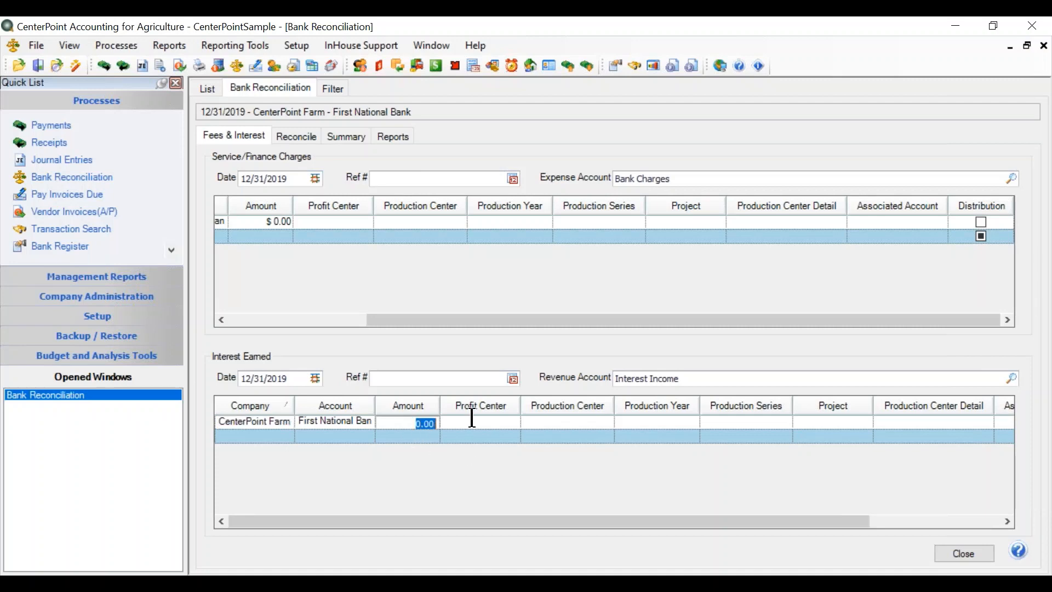
{"action": "type", "text": "1.42"}
{"action": "key", "text": "Tab"}
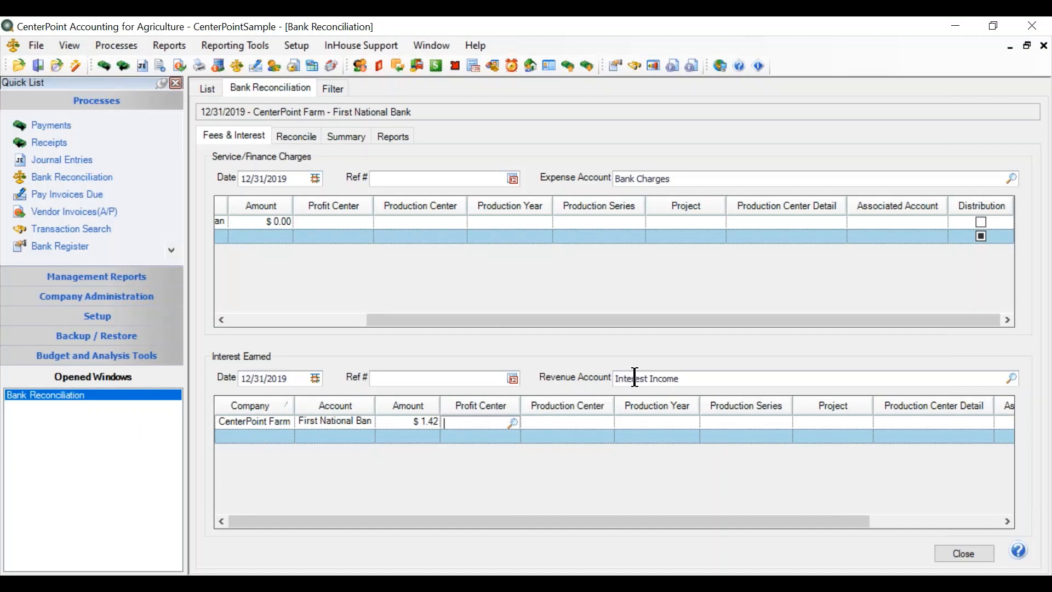
{"action": "left_click_drag", "start_coordinate": [594, 521], "coordinate": [871, 519]}
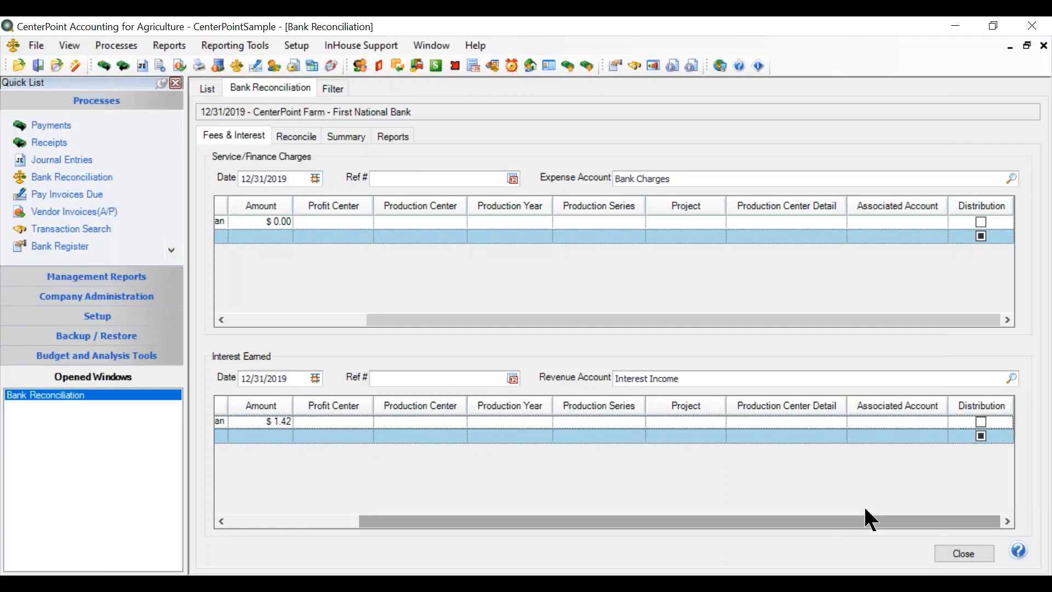
{"action": "left_click", "coordinate": [980, 421]}
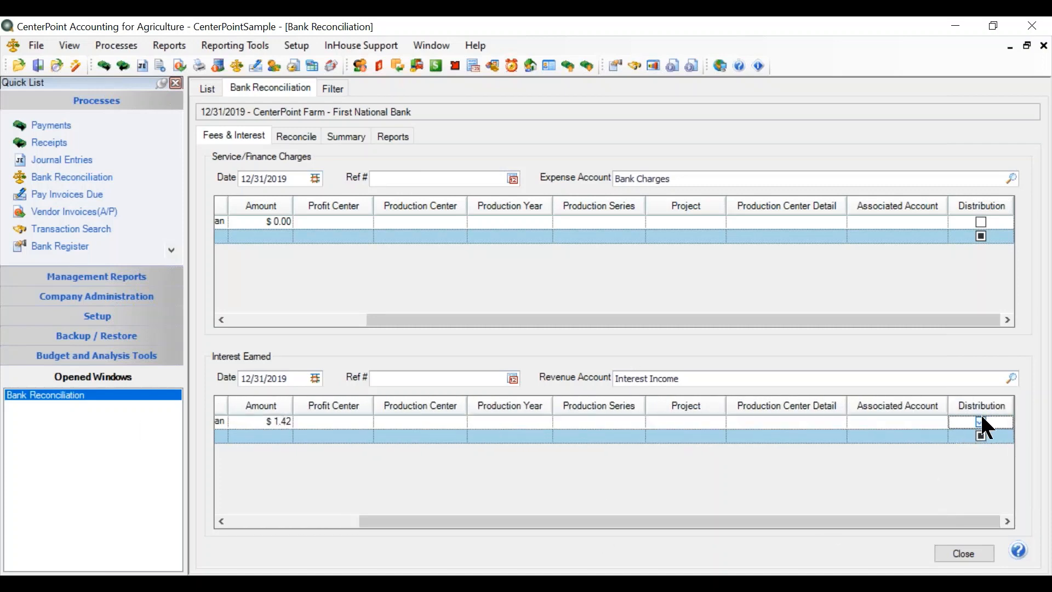
{"action": "right_click", "coordinate": [982, 422]}
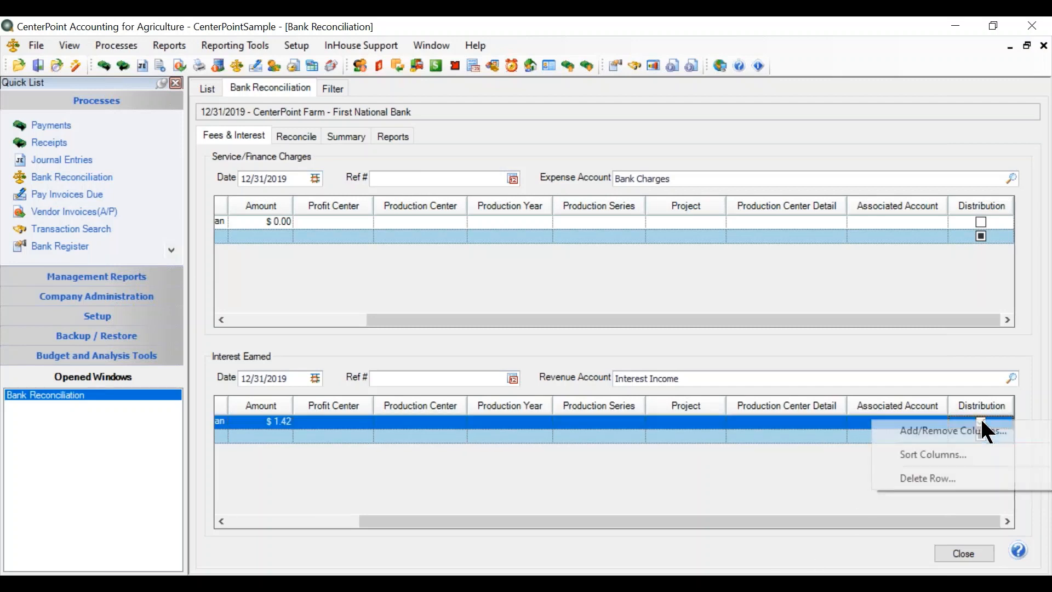
{"action": "left_click", "coordinate": [787, 488]}
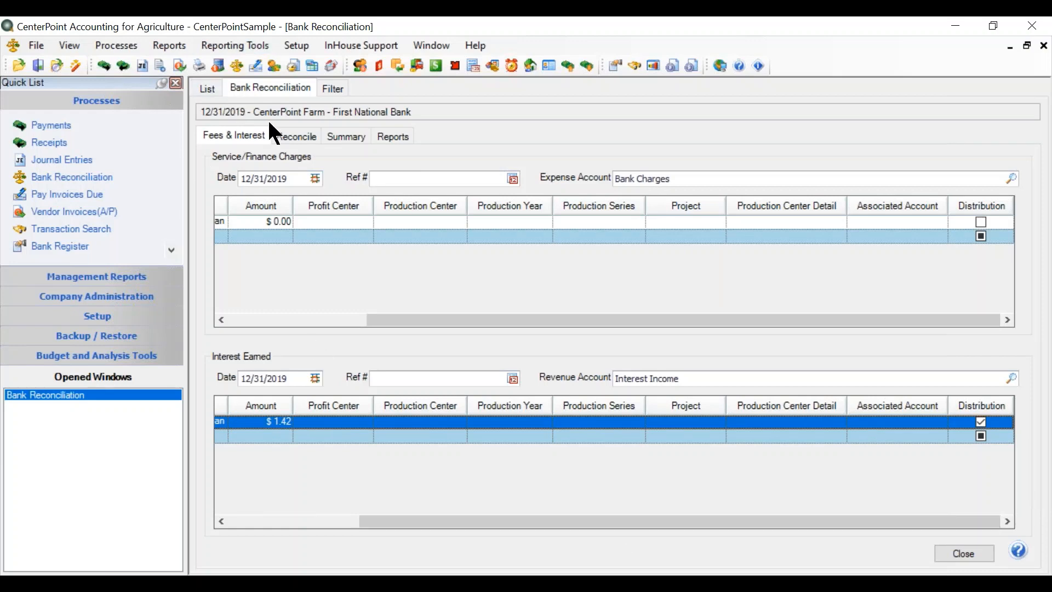
Open the transactions to reconcile and sort the checks and payments by payee, finally by date.
{"action": "left_click", "coordinate": [296, 137]}
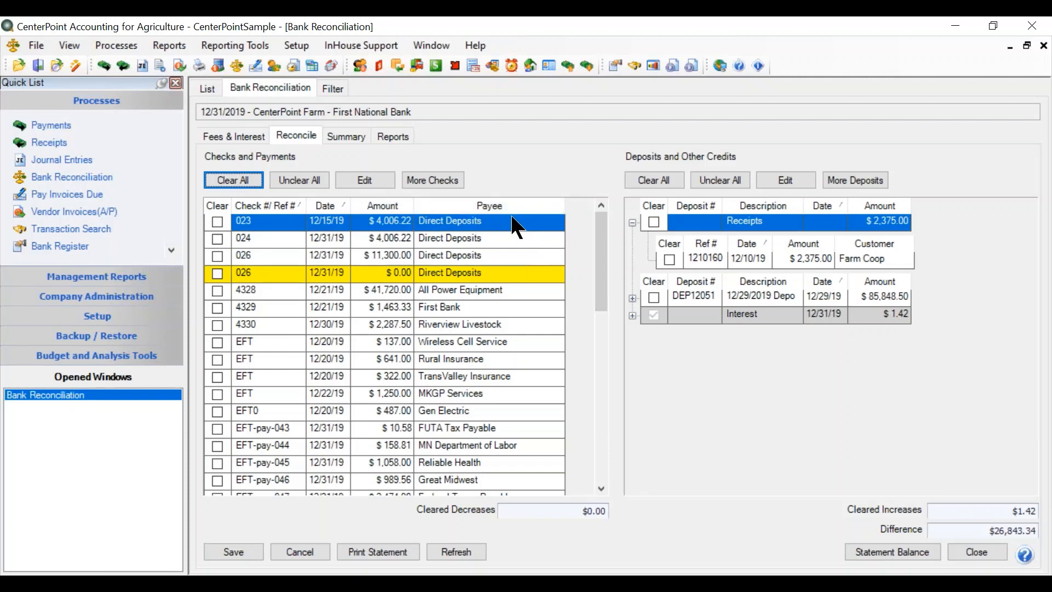
{"action": "left_click", "coordinate": [487, 207]}
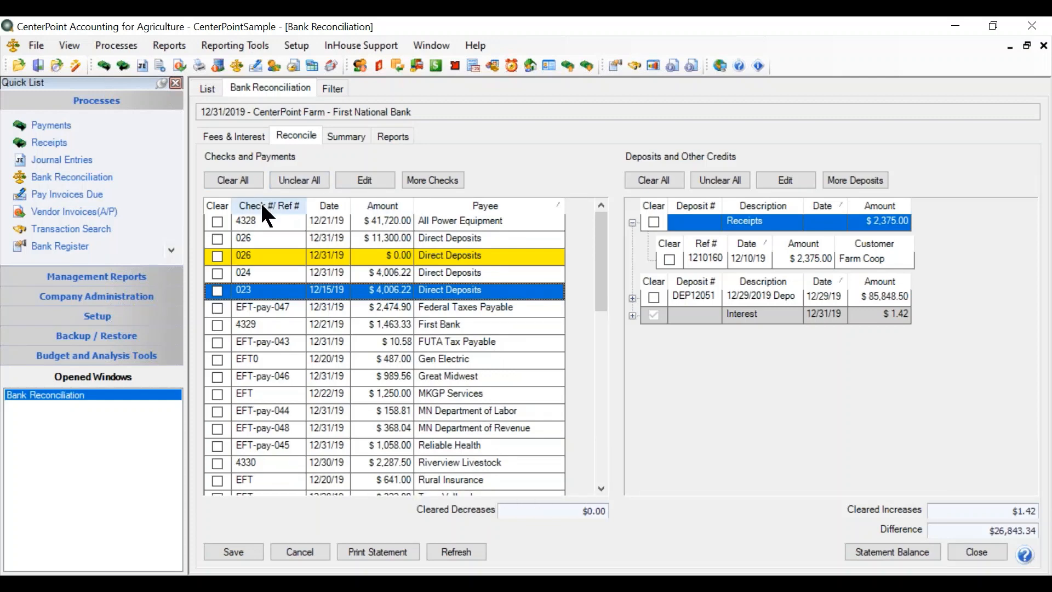
{"action": "left_click", "coordinate": [338, 207]}
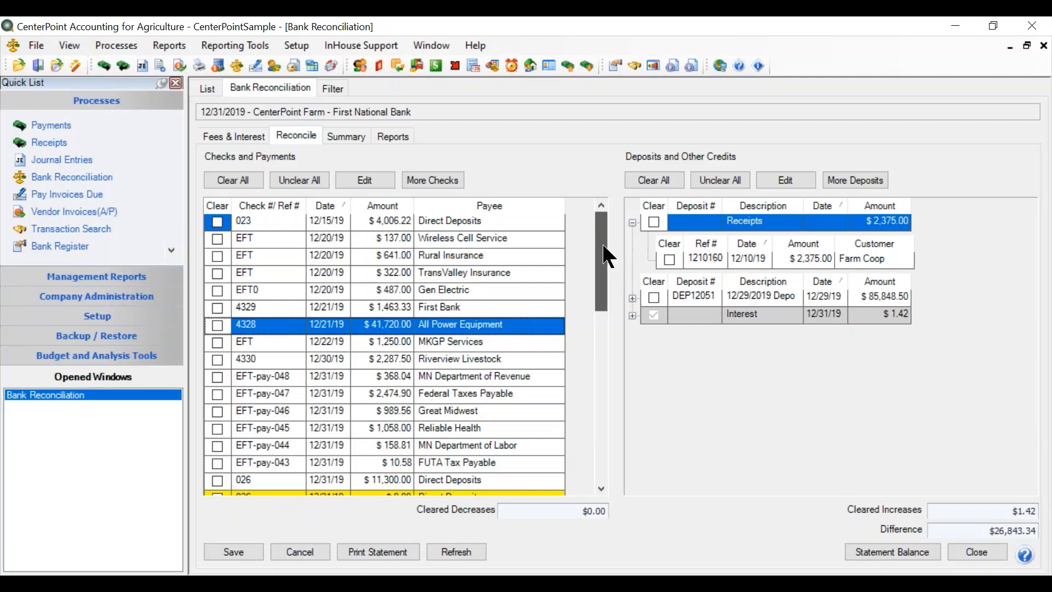
Look through the outstanding checks and payments and select the highlighted $0.00 Direct Deposits entry 026.
{"action": "left_click_drag", "start_coordinate": [601, 241], "coordinate": [553, 342]}
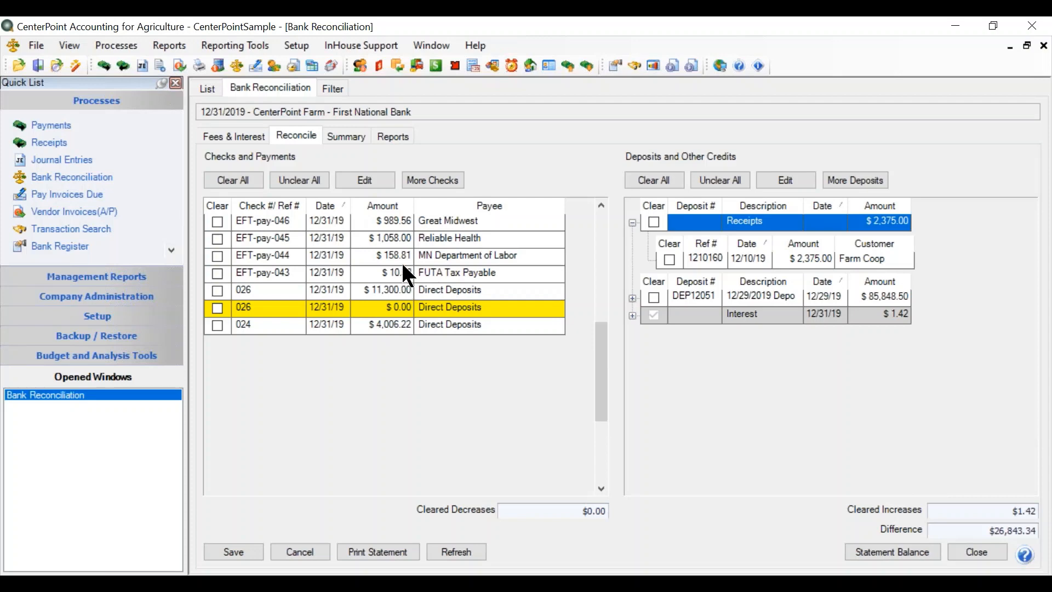
{"action": "scroll", "coordinate": [399, 265], "scroll_direction": "down", "scroll_amount": 1}
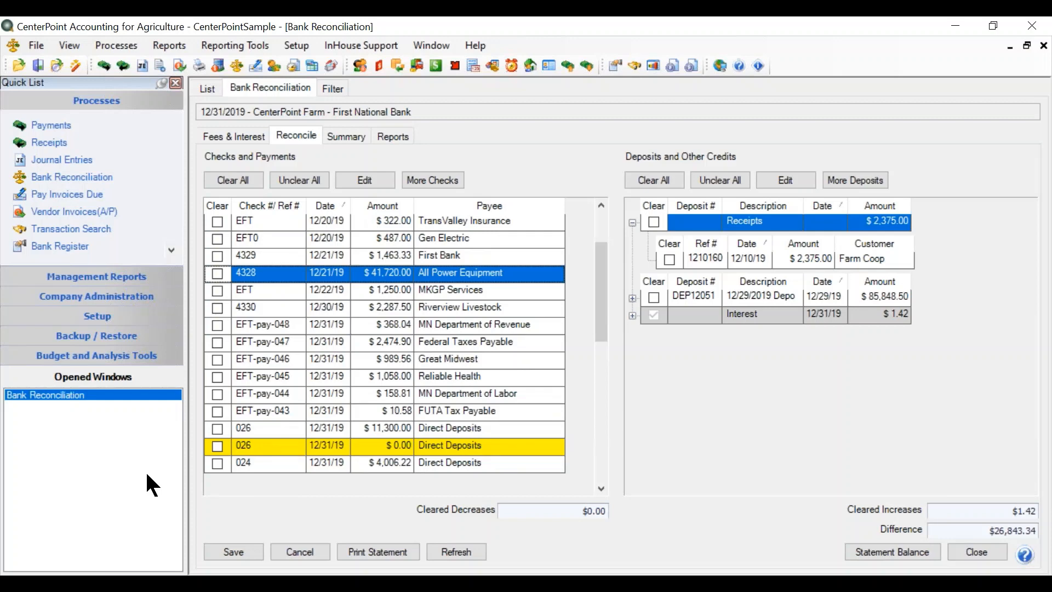
{"action": "left_click", "coordinate": [217, 445]}
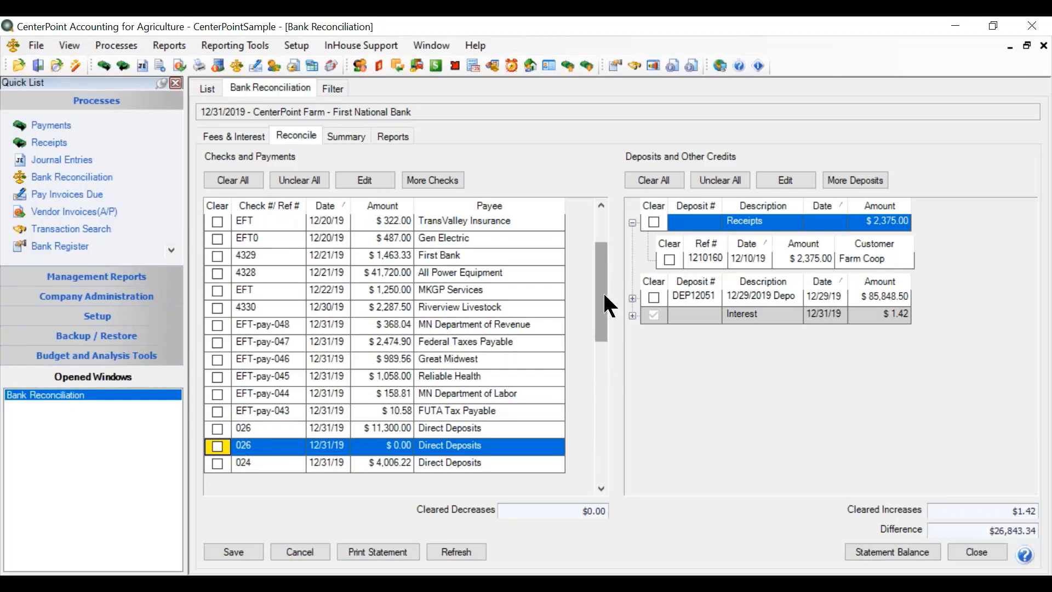
{"action": "left_click_drag", "start_coordinate": [604, 294], "coordinate": [604, 256]}
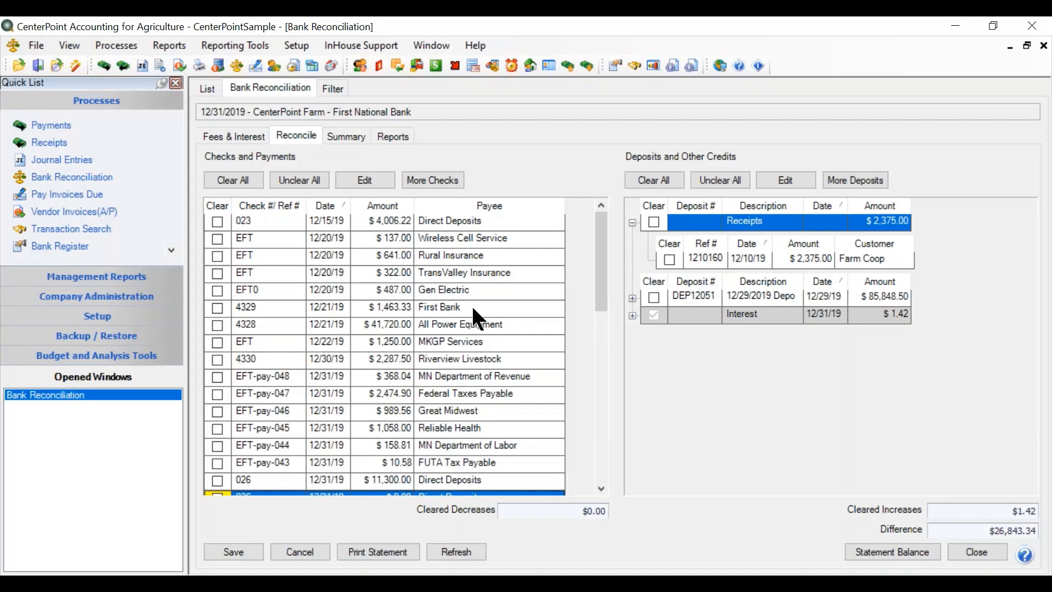
Clear all checks and payments, unclear them again, and mark only the 12/15/19 Direct Deposits payment 023 as cleared.
{"action": "left_click", "coordinate": [218, 181]}
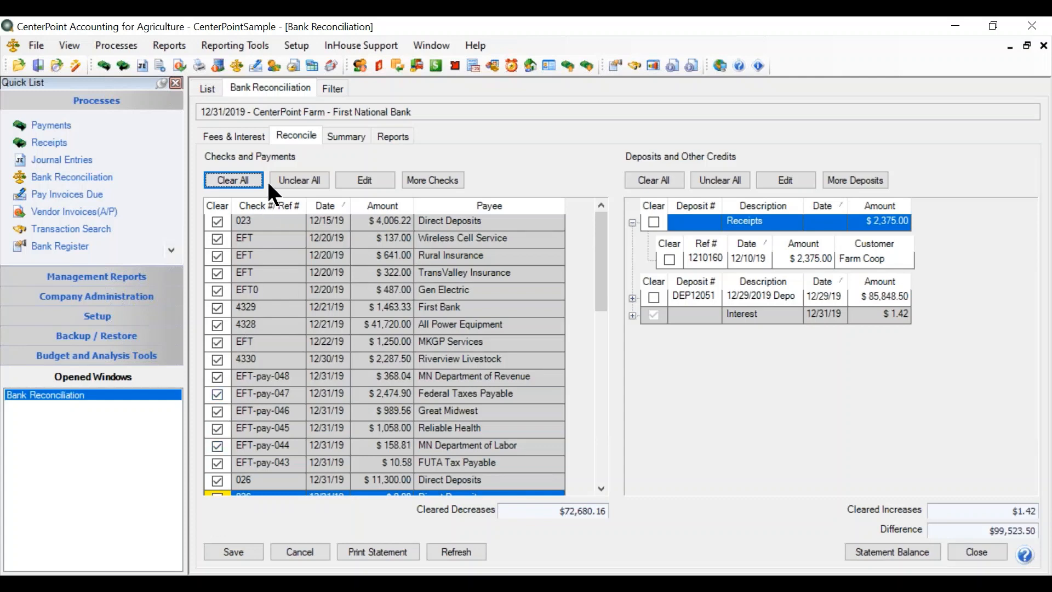
{"action": "left_click", "coordinate": [281, 175]}
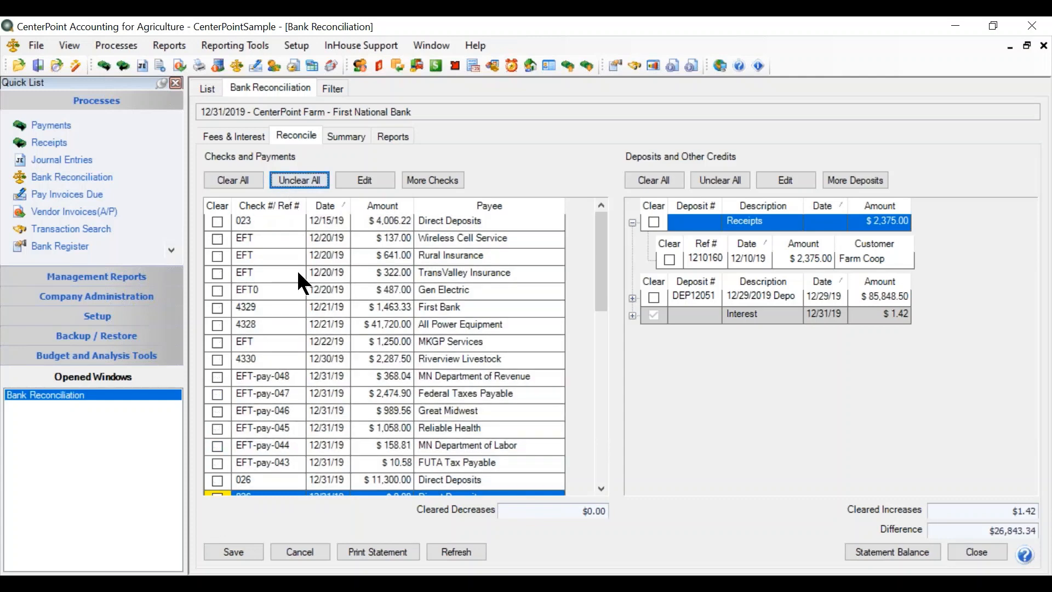
{"action": "left_click", "coordinate": [218, 222]}
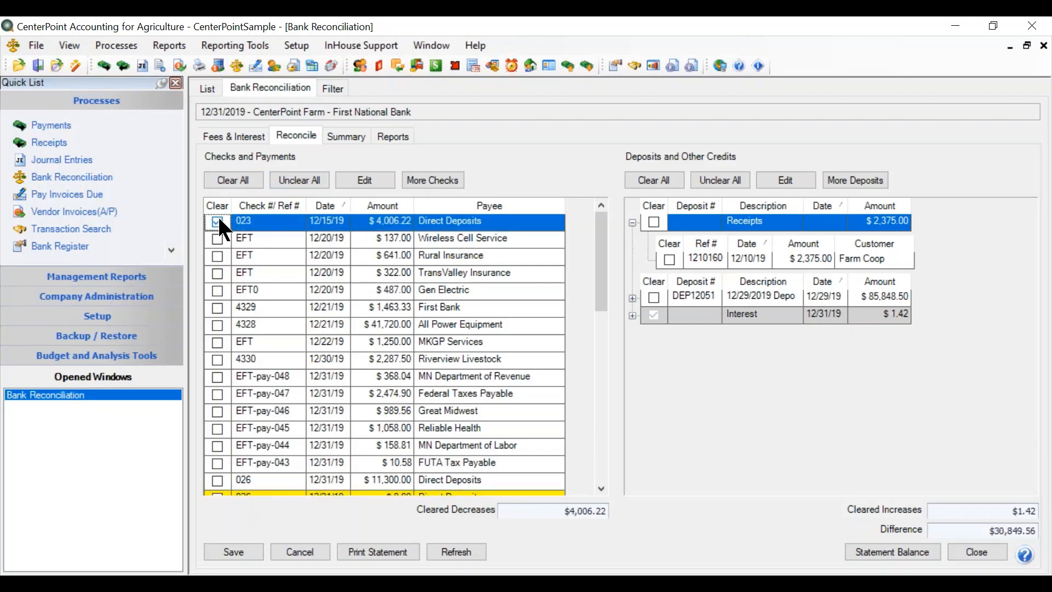
Mark the four 12/20/19 payments to Wireless Cell Service, Rural Insurance, TransValley Insurance and Gen Electric as cleared.
{"action": "key", "text": "Down"}
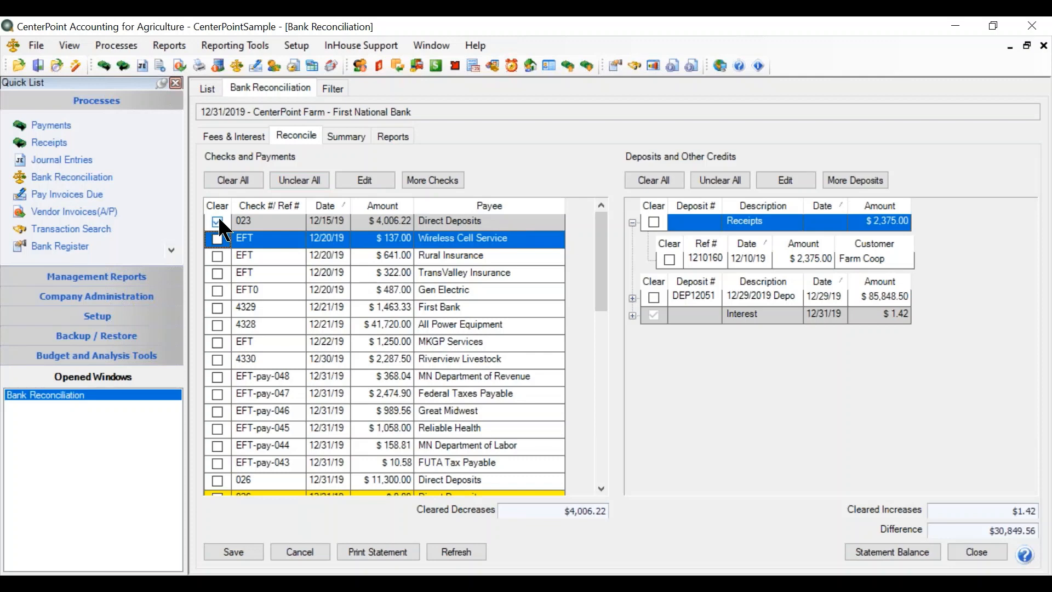
{"action": "key", "text": "space"}
{"action": "key", "text": "Down"}
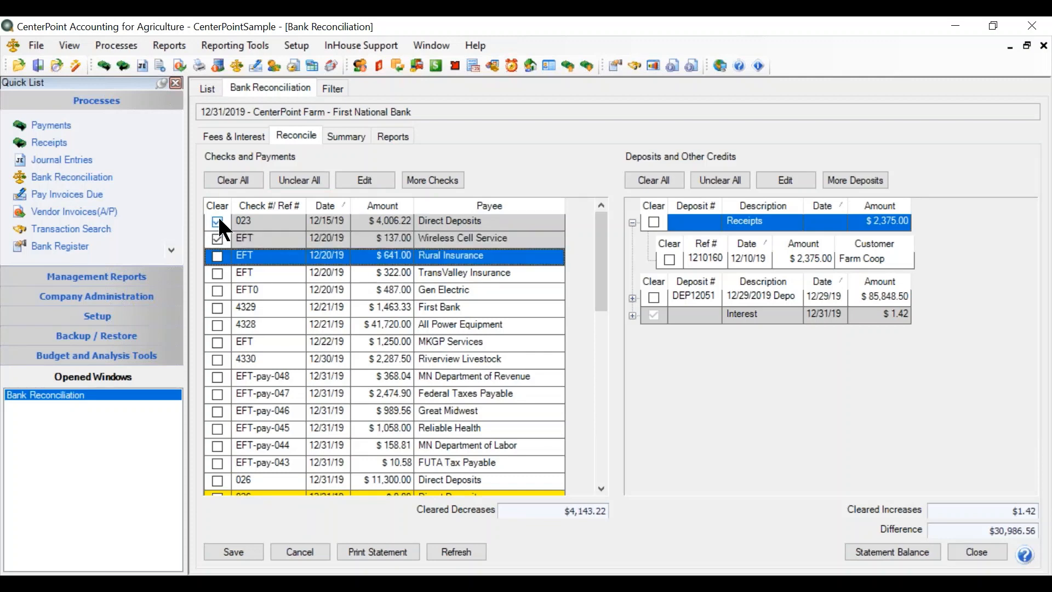
{"action": "key", "text": "space"}
{"action": "key", "text": "Down"}
{"action": "key", "text": "space"}
{"action": "key", "text": "Down"}
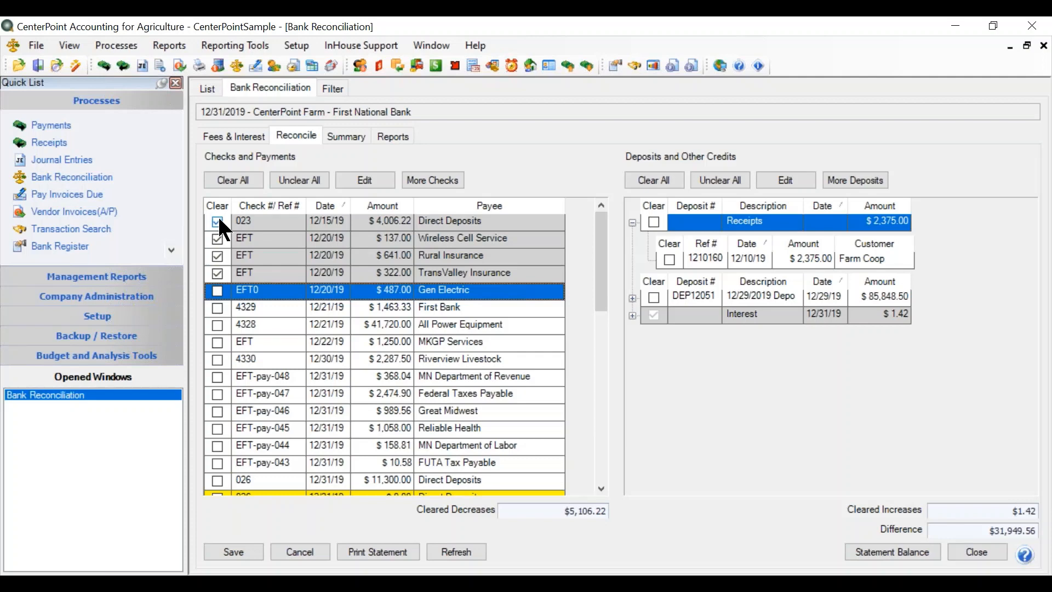
{"action": "key", "text": "space"}
{"action": "key", "text": "Down"}
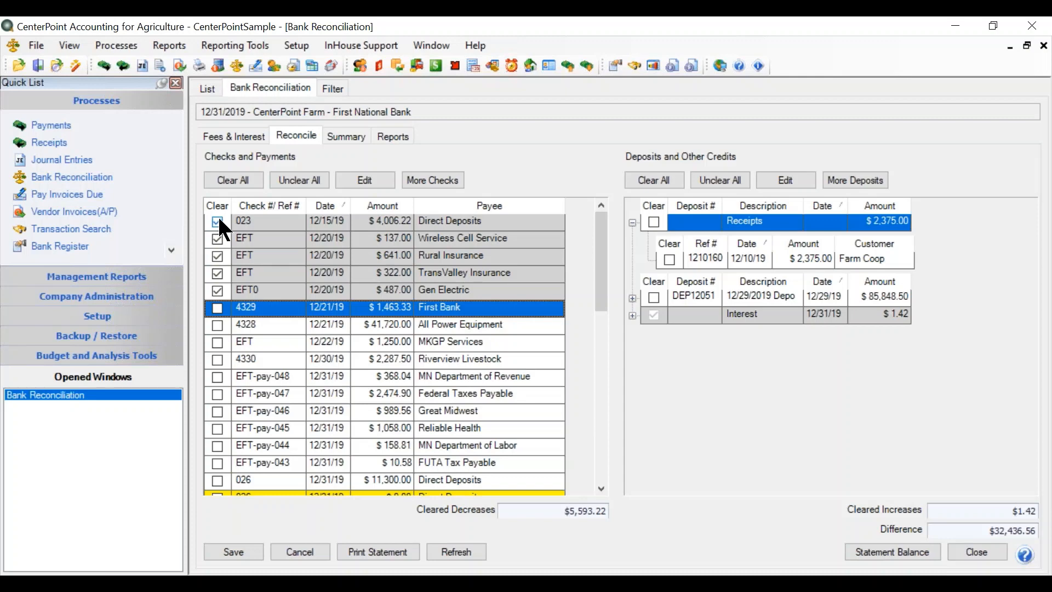
Skip check 4329, mark the payments from check 4328 through EFT-pay-047 as cleared, and unclear all checks and payments.
{"action": "key", "text": "Down"}
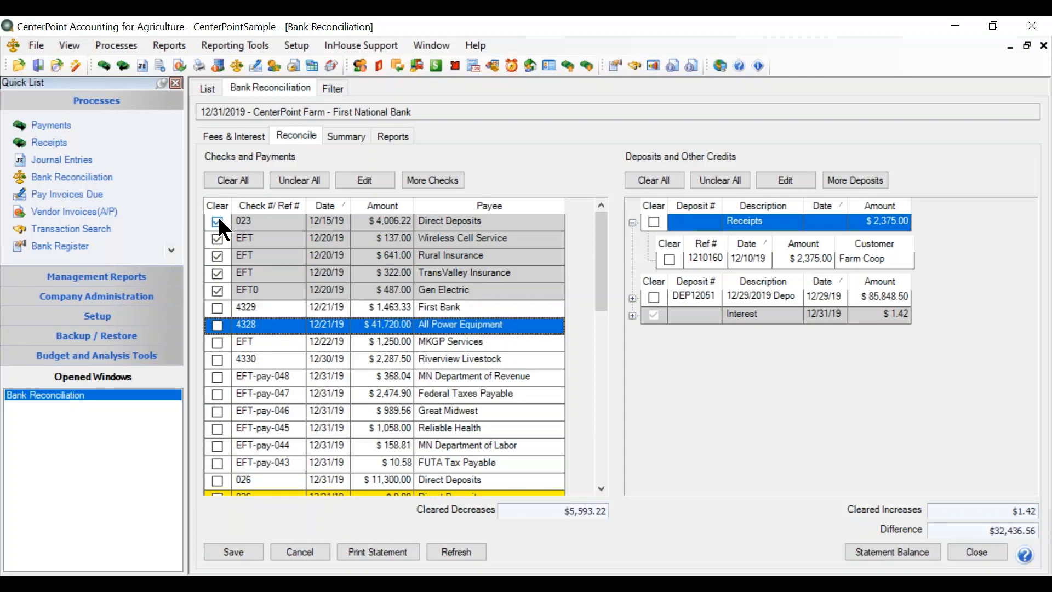
{"action": "key", "text": "space"}
{"action": "key", "text": "Down"}
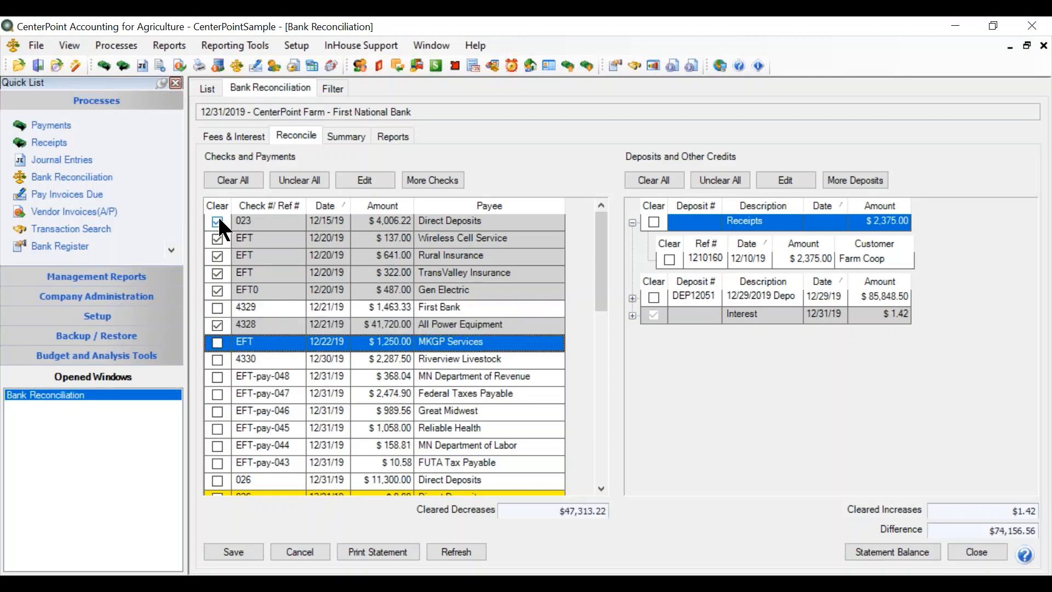
{"action": "key", "text": "space"}
{"action": "key", "text": "Down"}
{"action": "key", "text": "space"}
{"action": "key", "text": "Down"}
{"action": "key", "text": "space"}
{"action": "key", "text": "Down"}
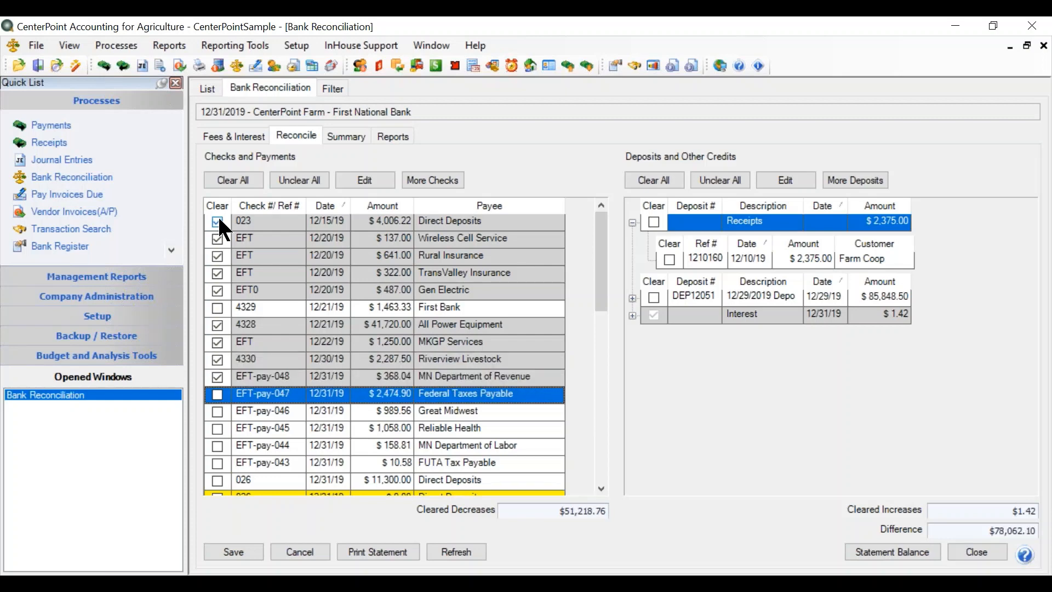
{"action": "key", "text": "space"}
{"action": "key", "text": "Down"}
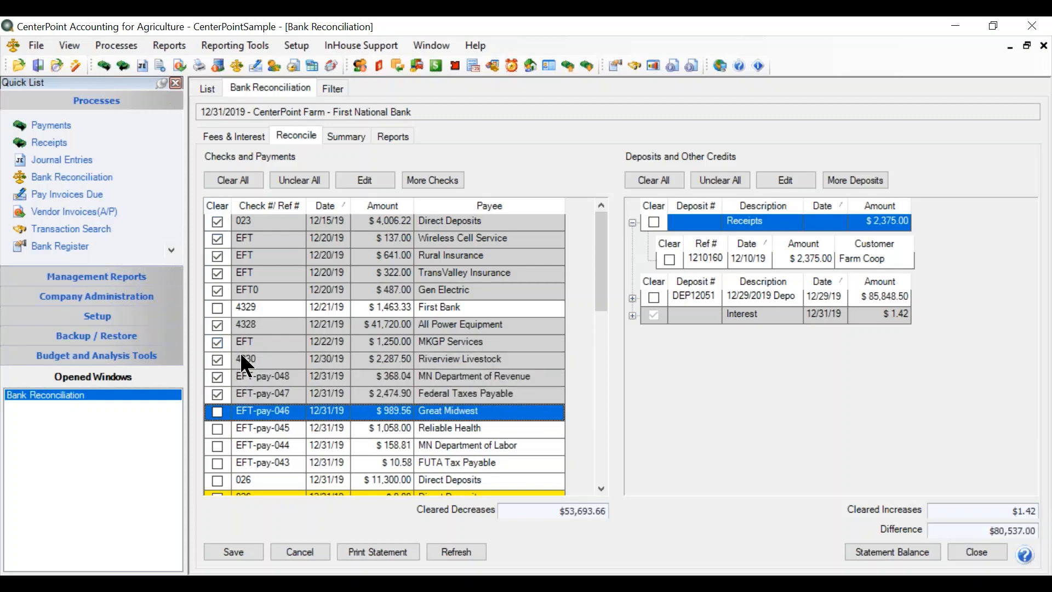
{"action": "left_click", "coordinate": [299, 181]}
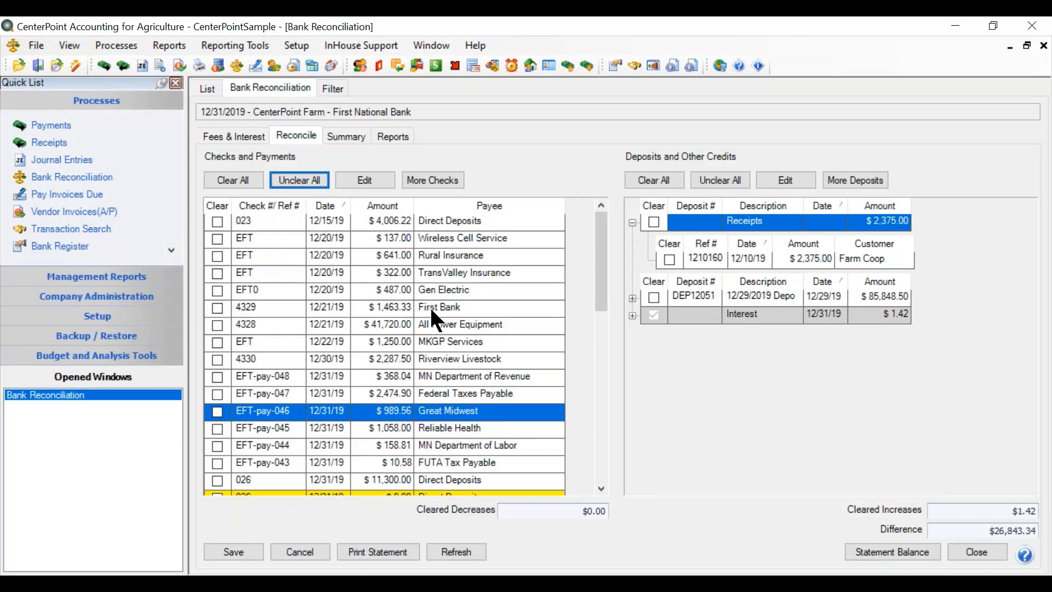
Open First Bank check 4329 from the reconciliation to review its payment details, and close it without changes.
{"action": "left_click", "coordinate": [395, 308]}
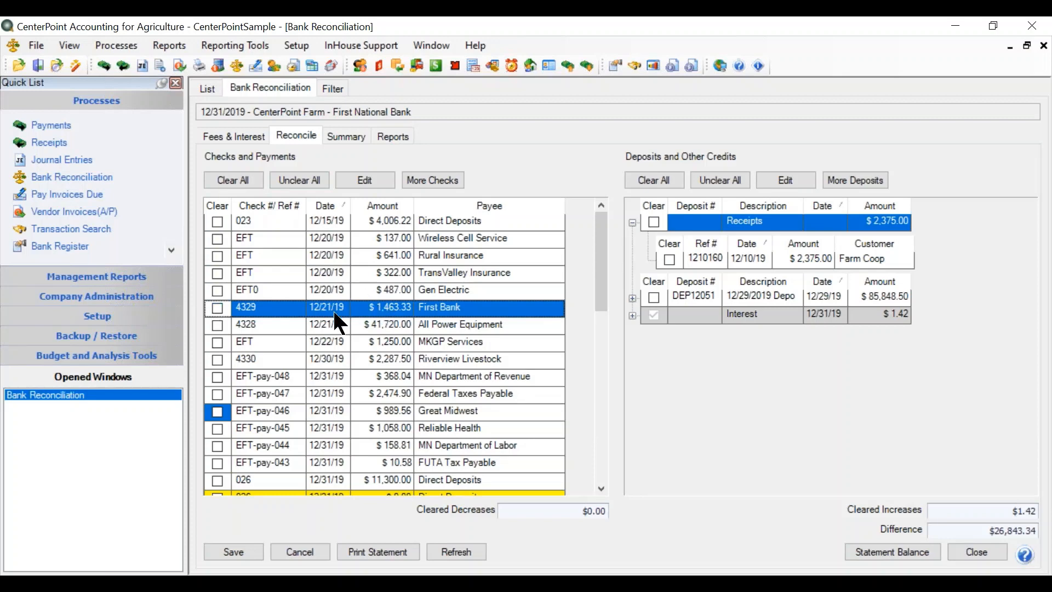
{"action": "left_click", "coordinate": [363, 183]}
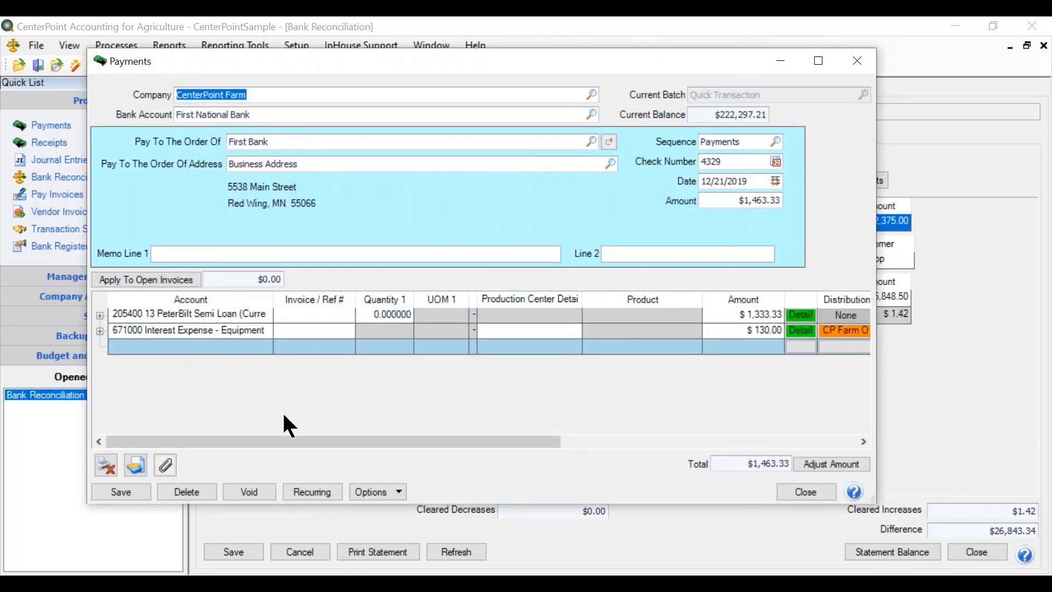
{"action": "left_click", "coordinate": [808, 490]}
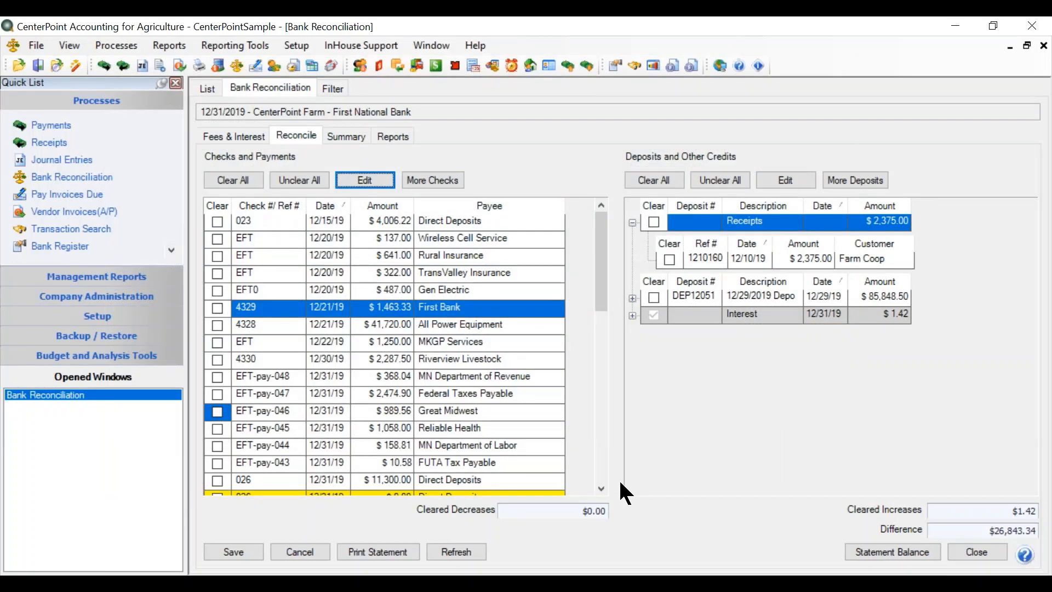
{"action": "left_click", "coordinate": [285, 309]}
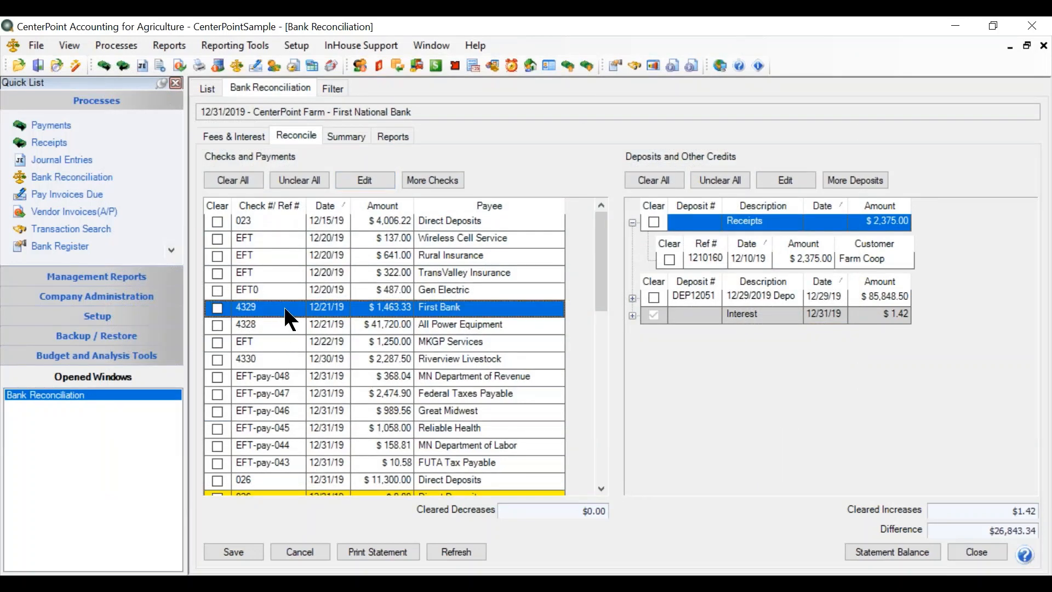
{"action": "double_click", "coordinate": [285, 311]}
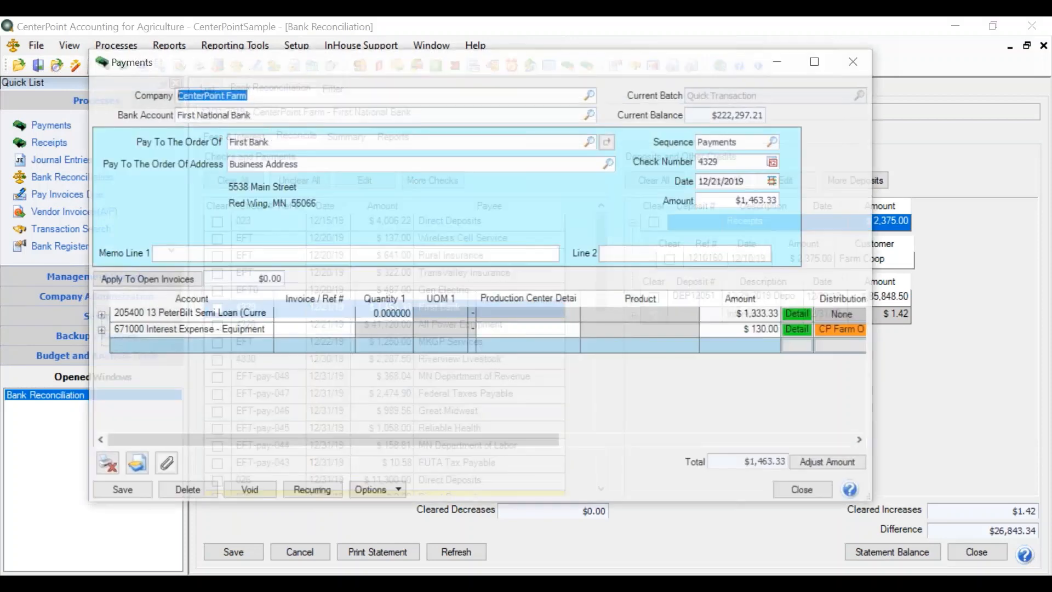
{"action": "left_click", "coordinate": [815, 493]}
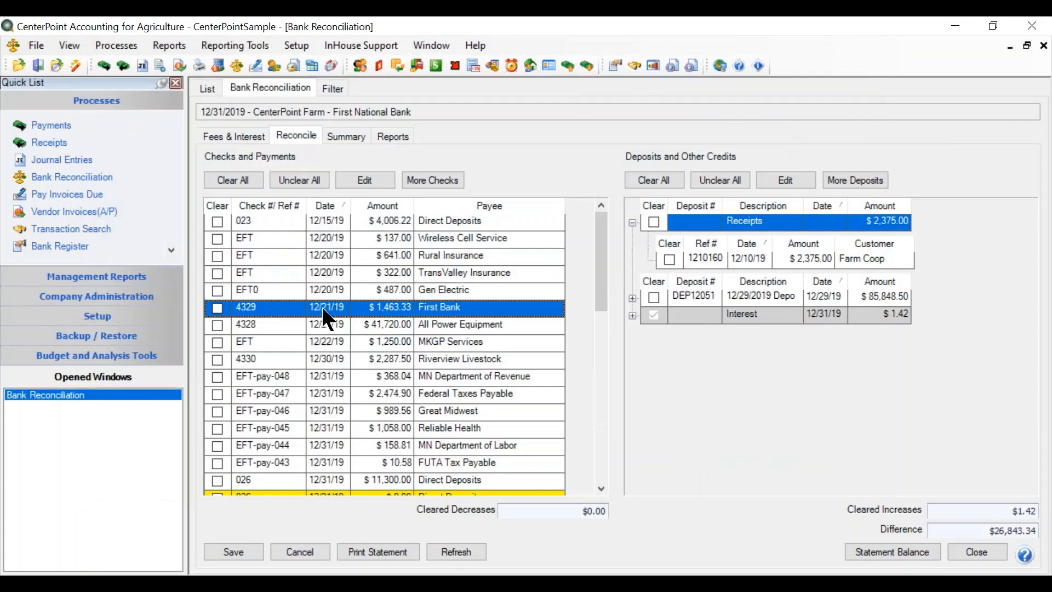
{"action": "right_click", "coordinate": [324, 309]}
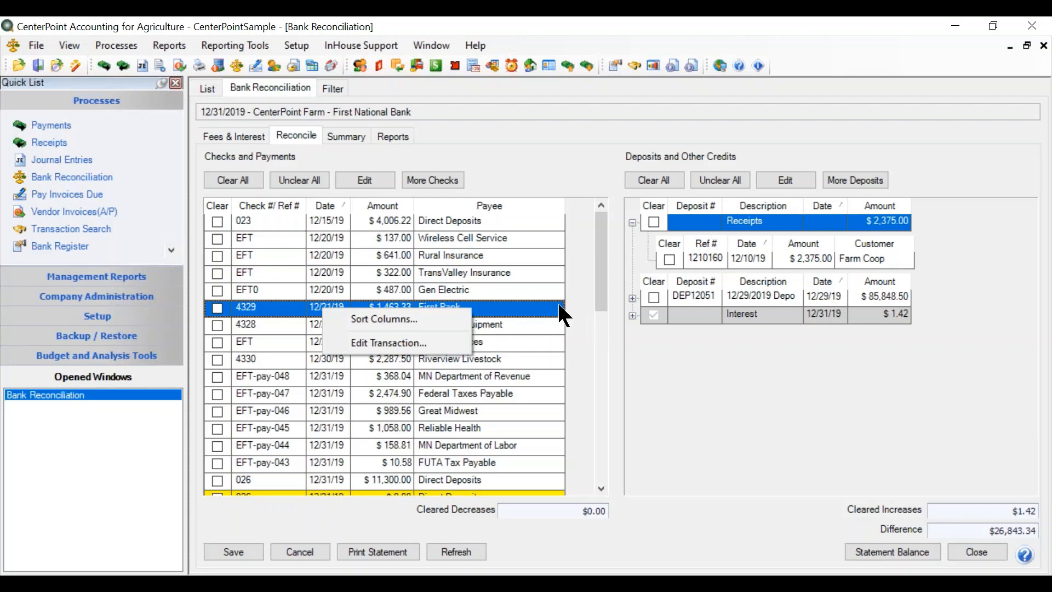
{"action": "left_click", "coordinate": [578, 302]}
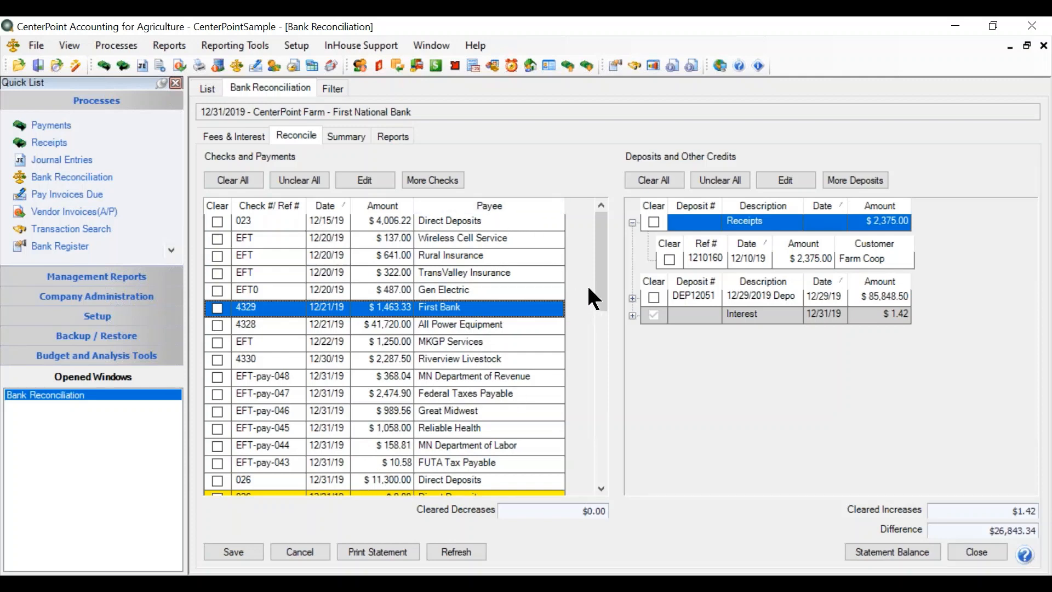
Review the additional checks outside the reconciliation list and try to edit the 01/01/20 direct deposit entry 026.
{"action": "left_click_drag", "start_coordinate": [597, 271], "coordinate": [606, 439]}
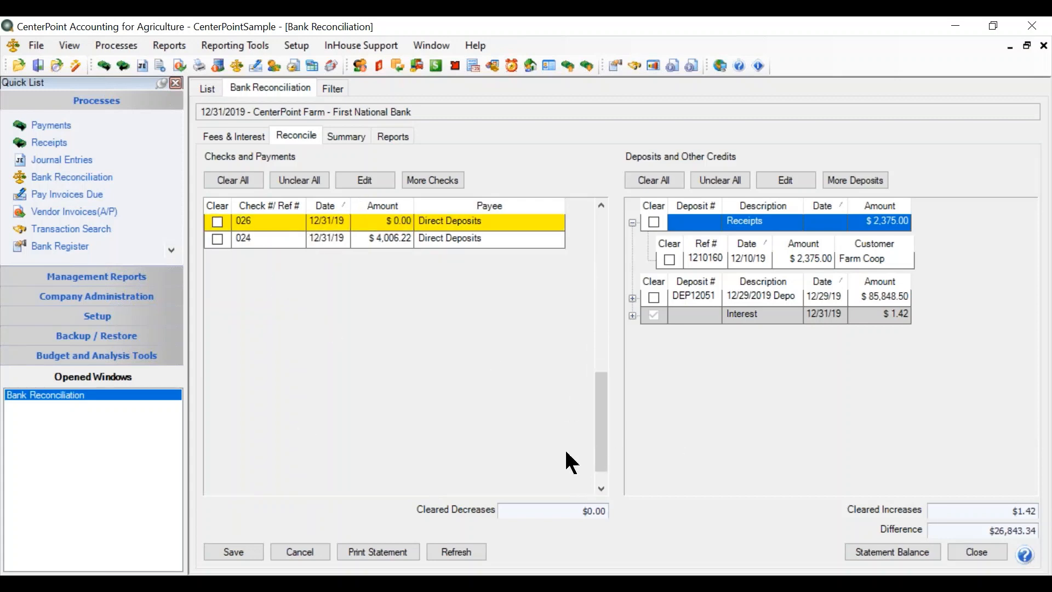
{"action": "left_click_drag", "start_coordinate": [599, 446], "coordinate": [602, 286]}
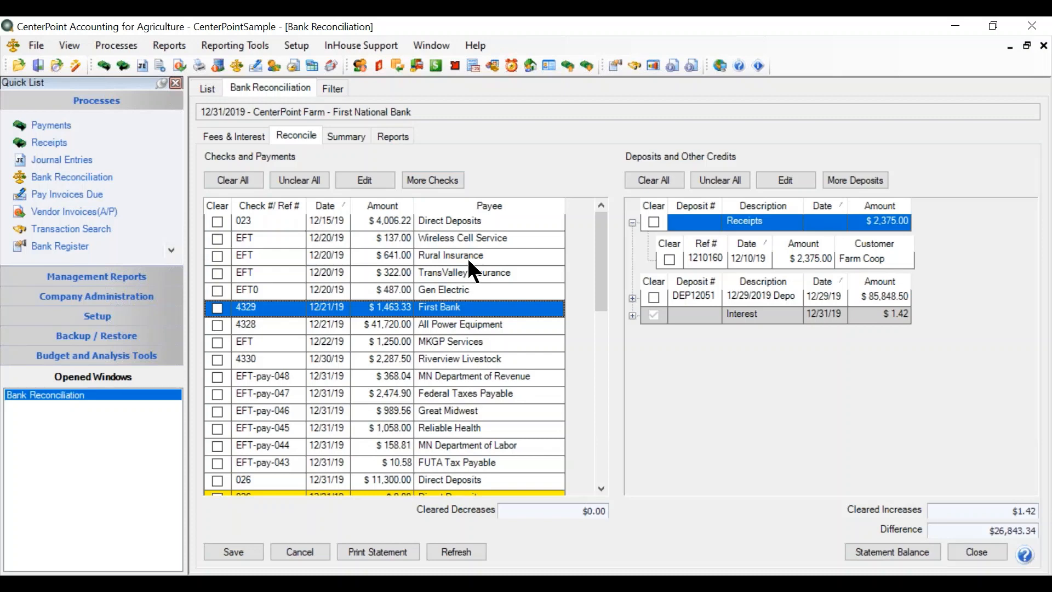
{"action": "left_click", "coordinate": [429, 183]}
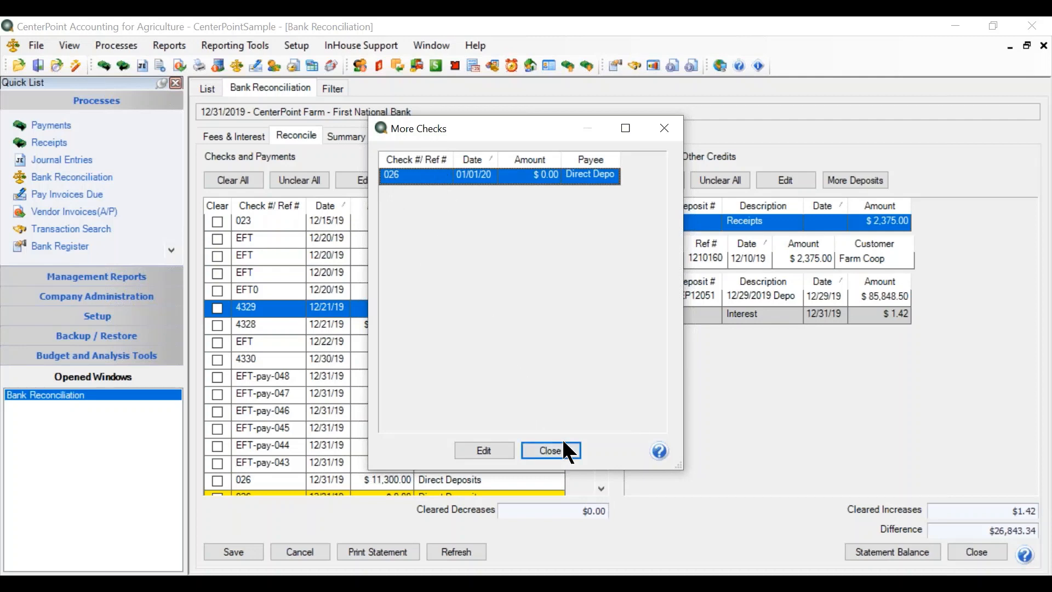
{"action": "left_click", "coordinate": [553, 448]}
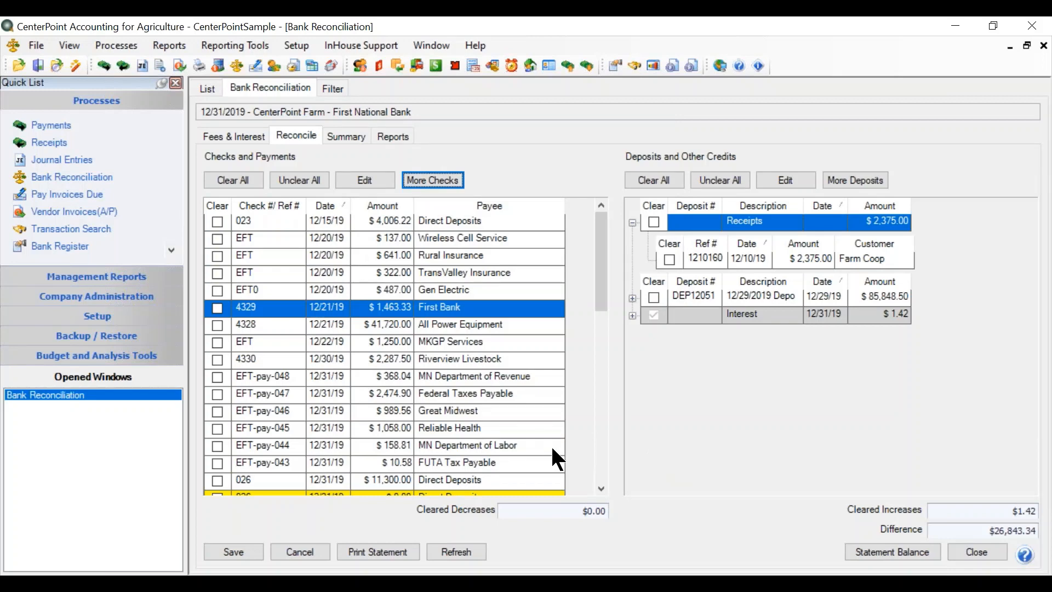
{"action": "left_click", "coordinate": [436, 182]}
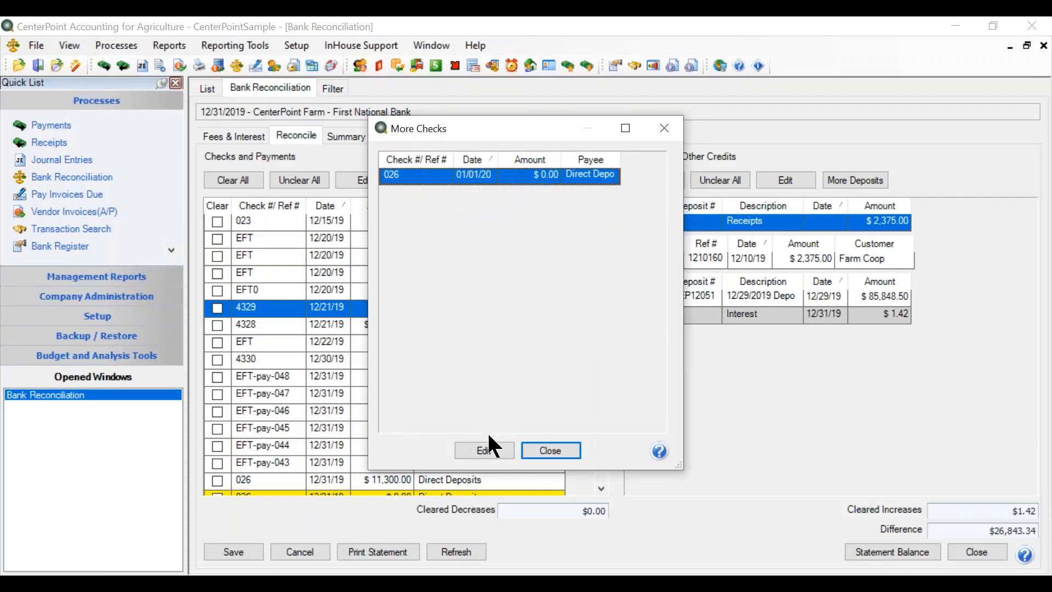
{"action": "left_click", "coordinate": [484, 448]}
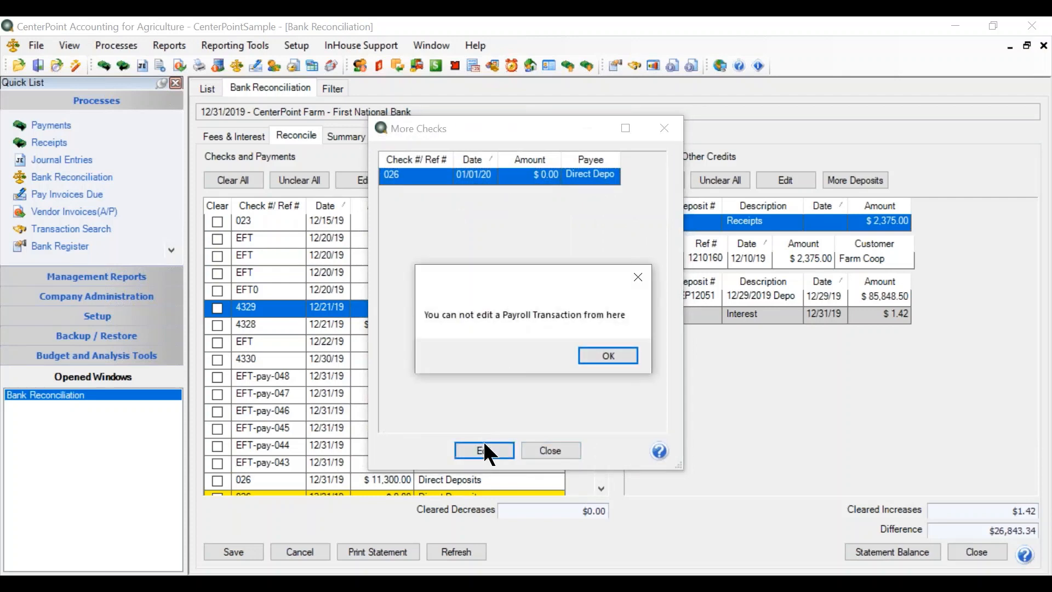
{"action": "left_click", "coordinate": [597, 351]}
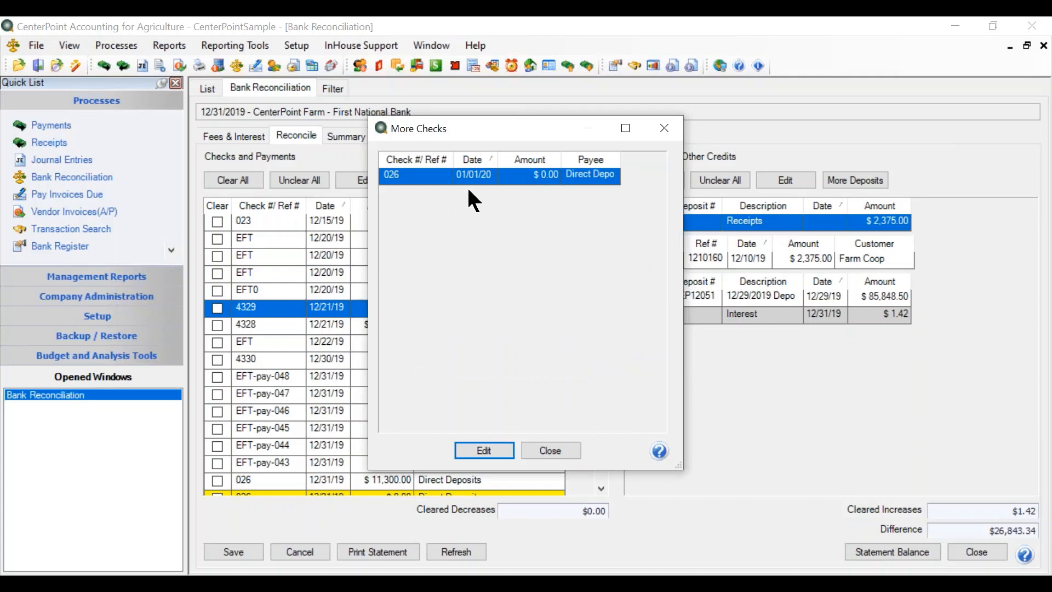
{"action": "left_click", "coordinate": [558, 448]}
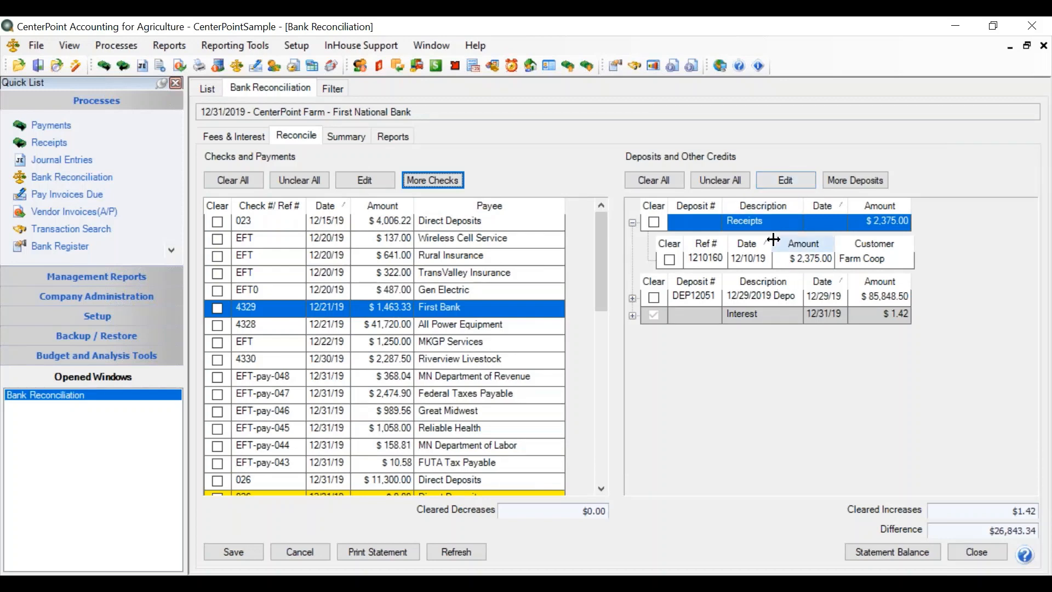
Select the 12/10/19 Farm Coop receipt and check the list of additional deposits outside the reconciliation.
{"action": "left_click", "coordinate": [761, 258]}
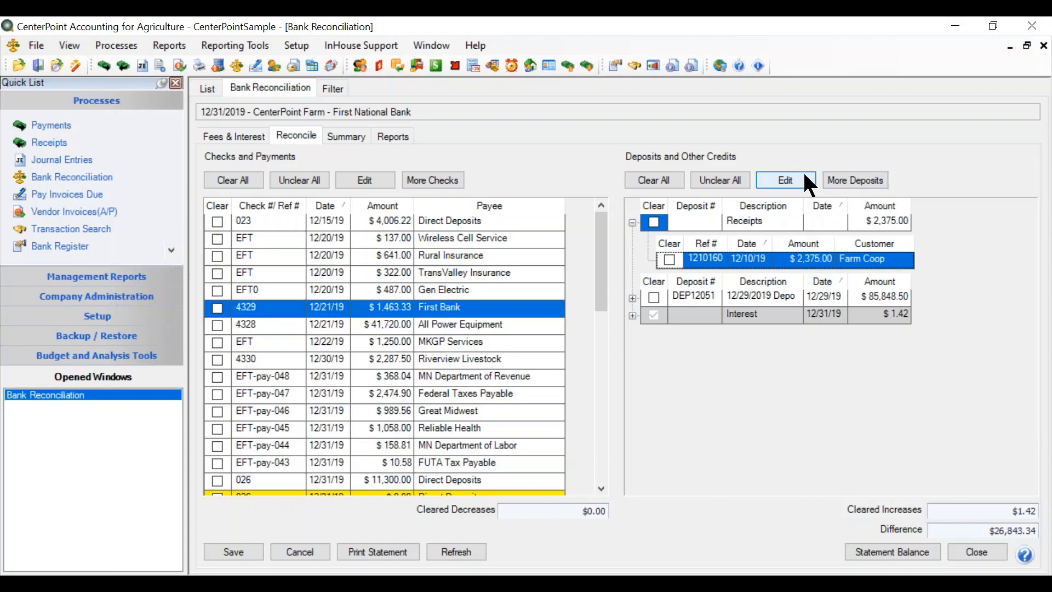
{"action": "left_click", "coordinate": [871, 180]}
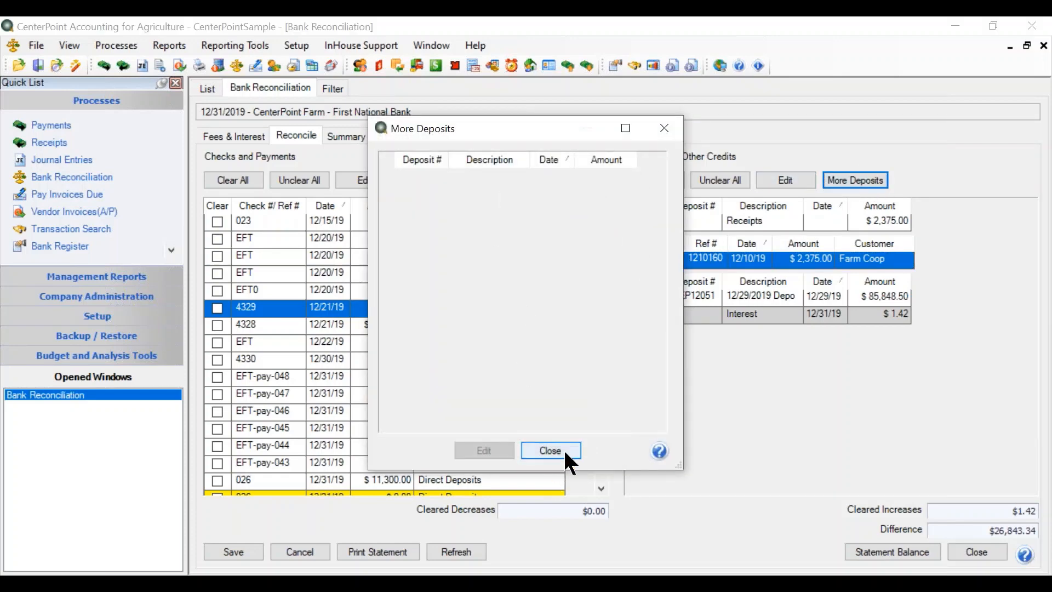
{"action": "left_click", "coordinate": [567, 462]}
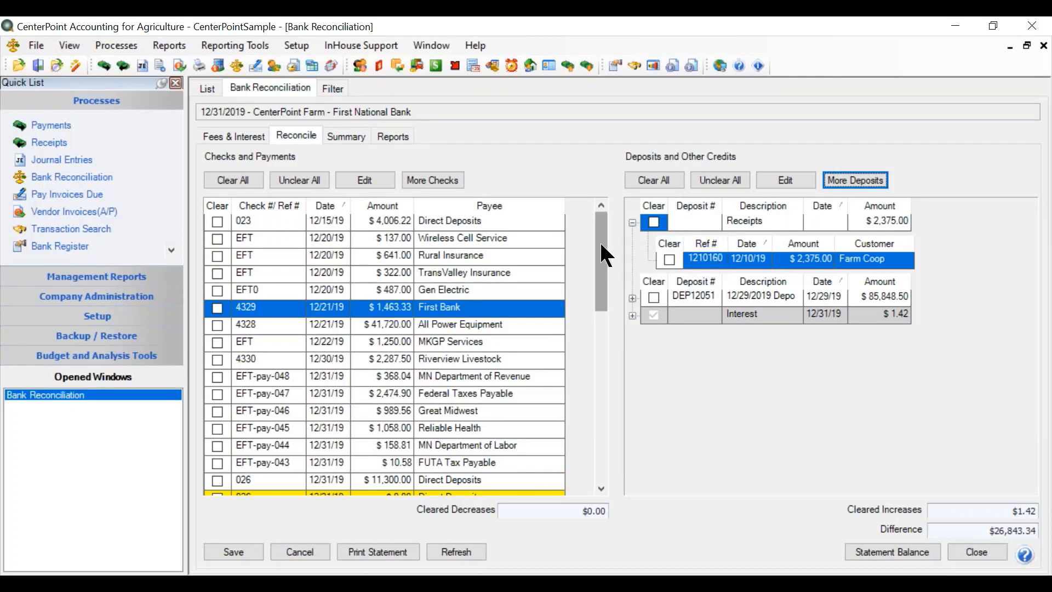
Mark all checks and payments as cleared and look through the whole list.
{"action": "left_click_drag", "start_coordinate": [600, 236], "coordinate": [601, 205]}
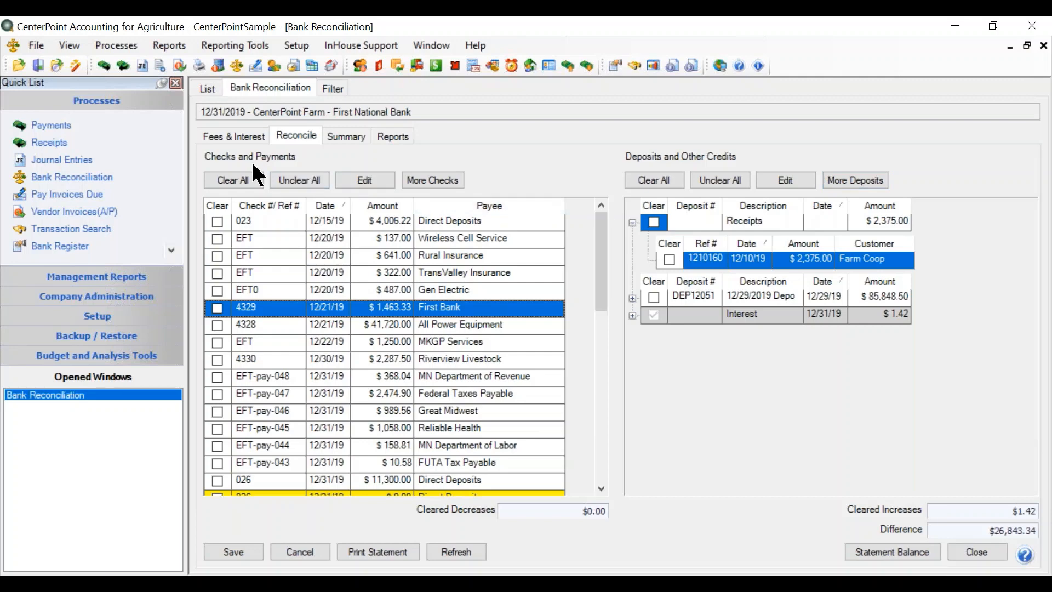
{"action": "left_click", "coordinate": [255, 184]}
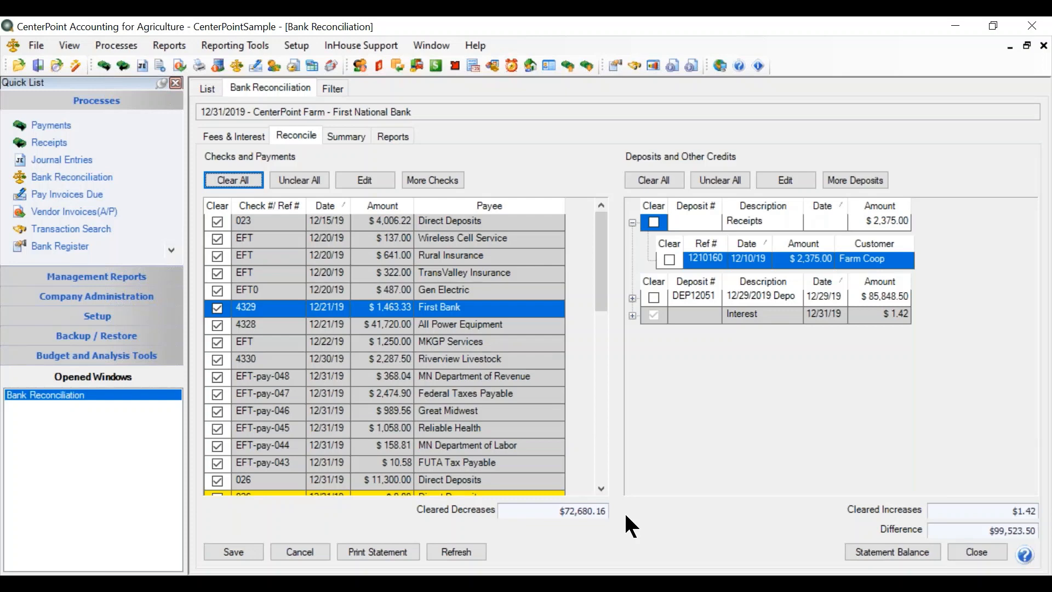
{"action": "left_click_drag", "start_coordinate": [603, 265], "coordinate": [567, 440]}
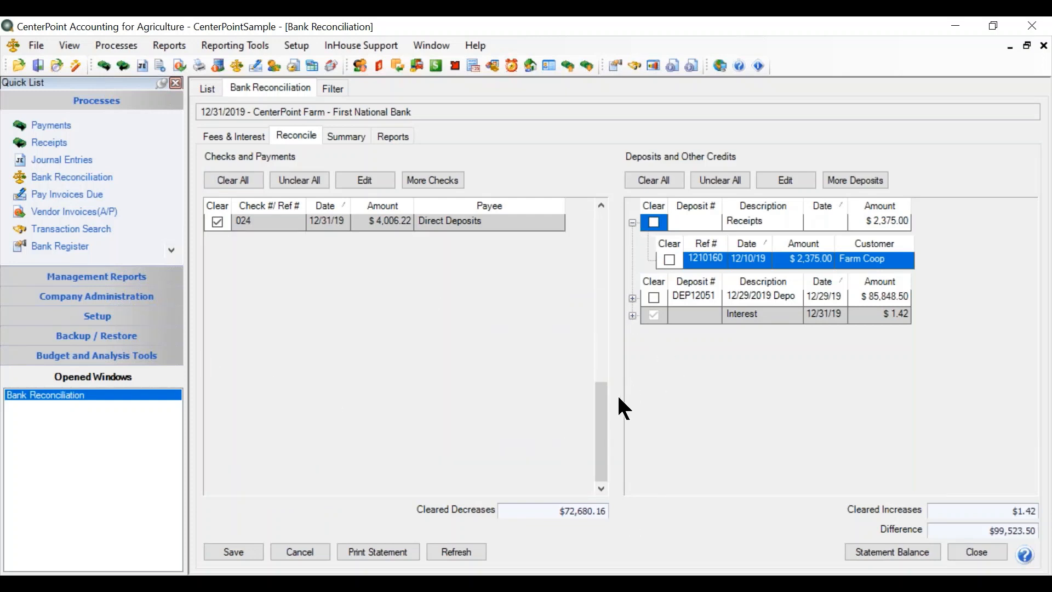
{"action": "left_click_drag", "start_coordinate": [603, 388], "coordinate": [599, 225]}
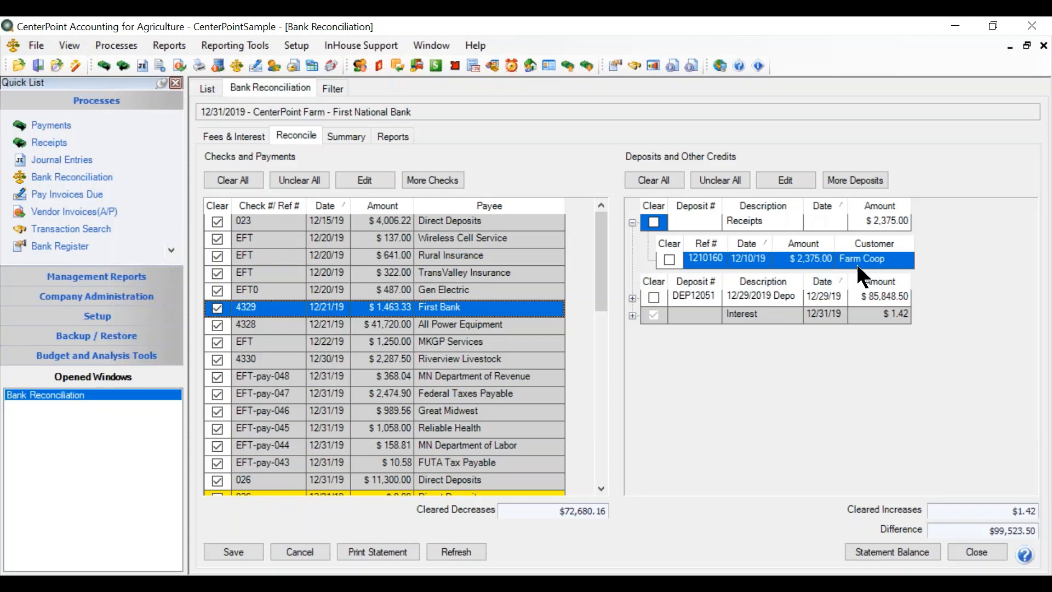
Mark the $2,375.00 Farm Coop receipt as cleared, expand the 12/29/2019 deposit DEP12051 and clear the entire deposit.
{"action": "left_click", "coordinate": [669, 260]}
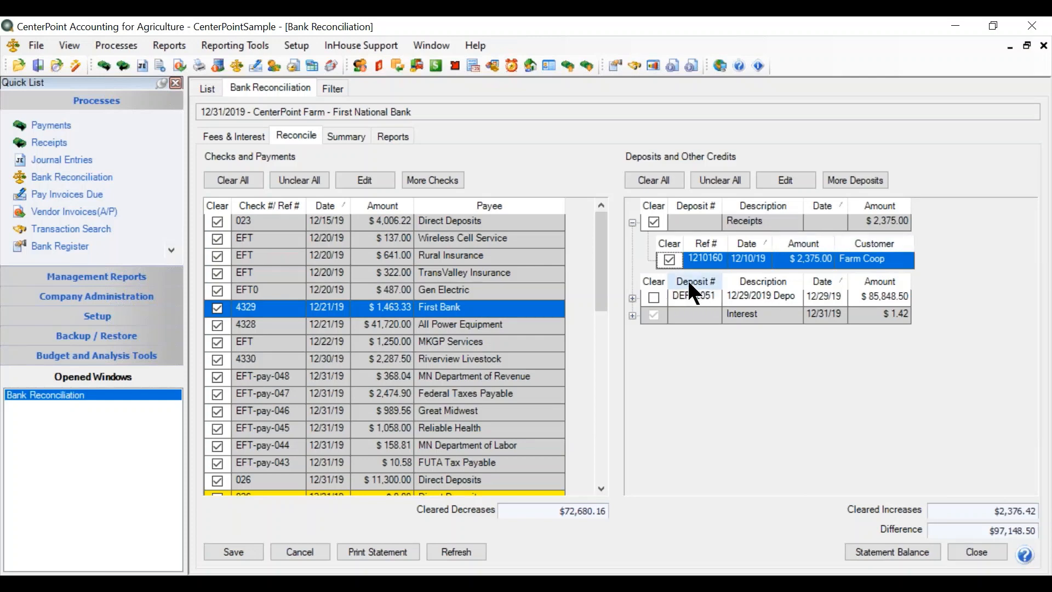
{"action": "left_click", "coordinate": [632, 298]}
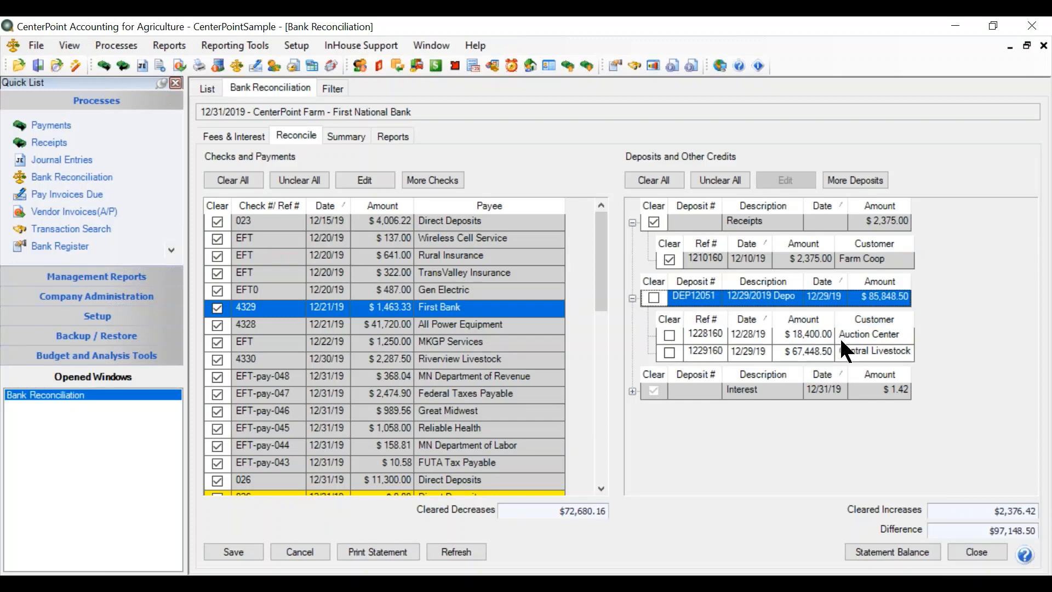
{"action": "left_click", "coordinate": [652, 296]}
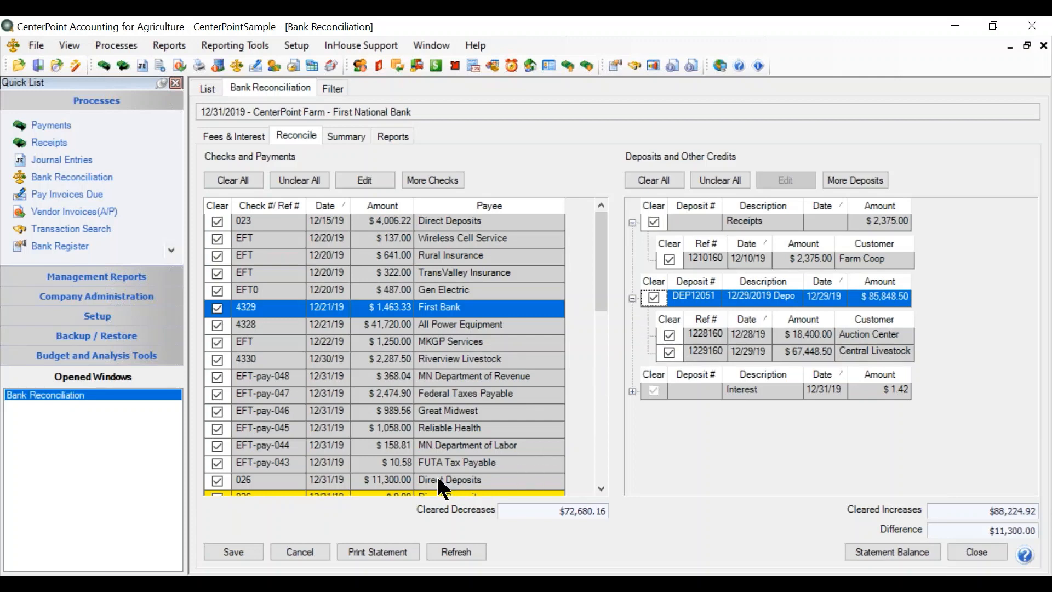
Unclear the $11,300.00 direct deposit 026 dated 12/31/19 and check the statement ending balance, leaving it as entered.
{"action": "left_click", "coordinate": [217, 481]}
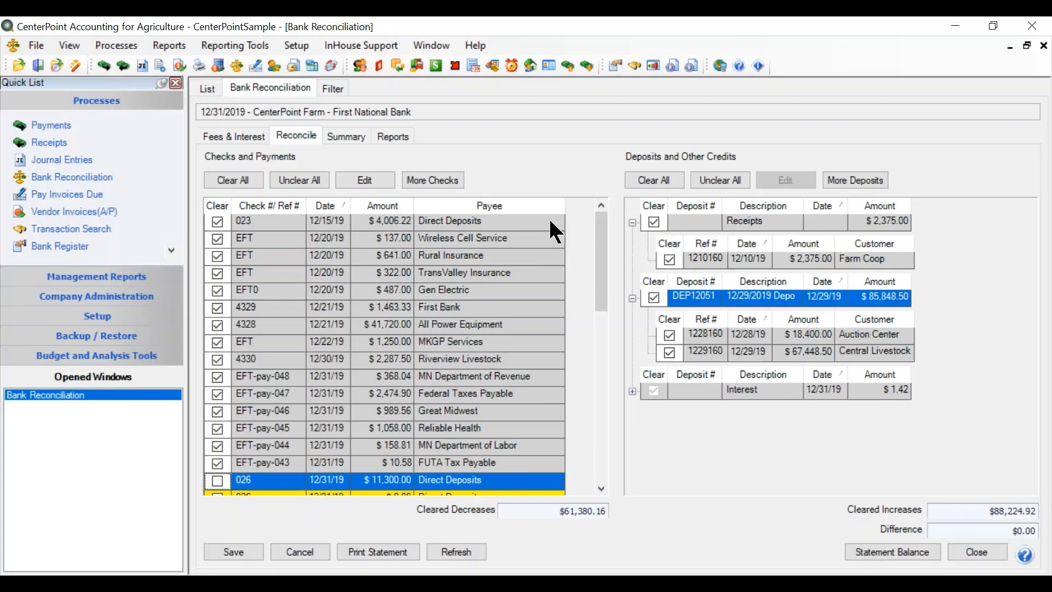
{"action": "left_click", "coordinate": [889, 554]}
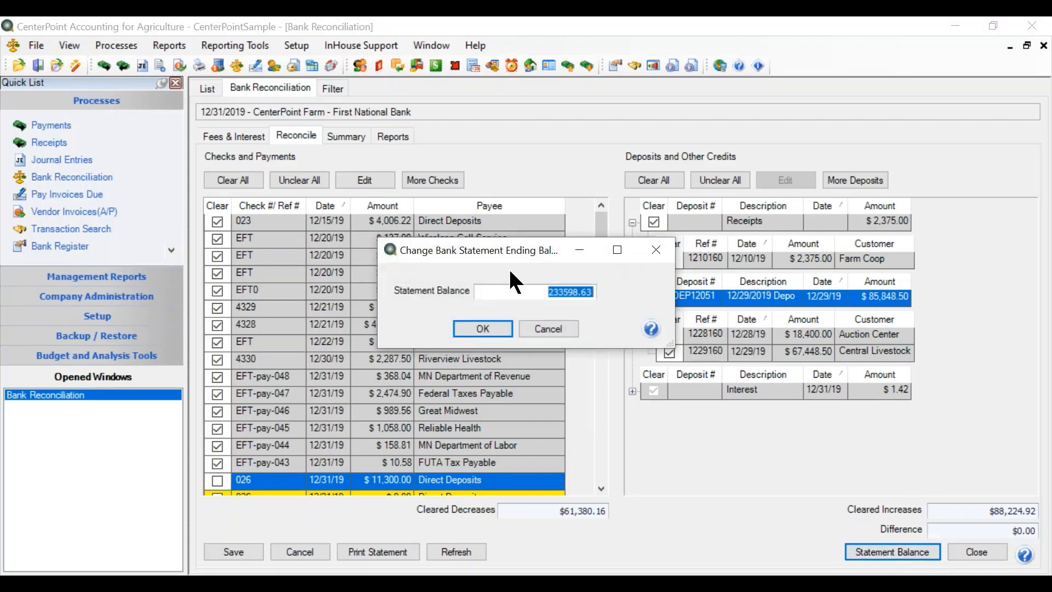
{"action": "left_click", "coordinate": [561, 327]}
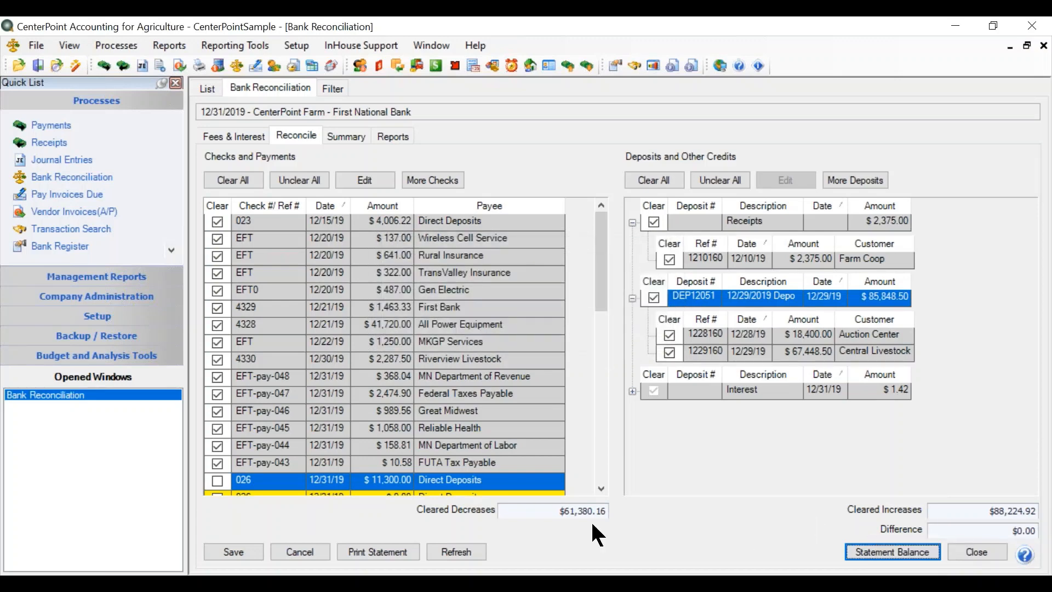
Review the reconciliation's summary of cleared items, outstanding amounts and difference, comparing it with the list of cleared transactions.
{"action": "left_click", "coordinate": [341, 139]}
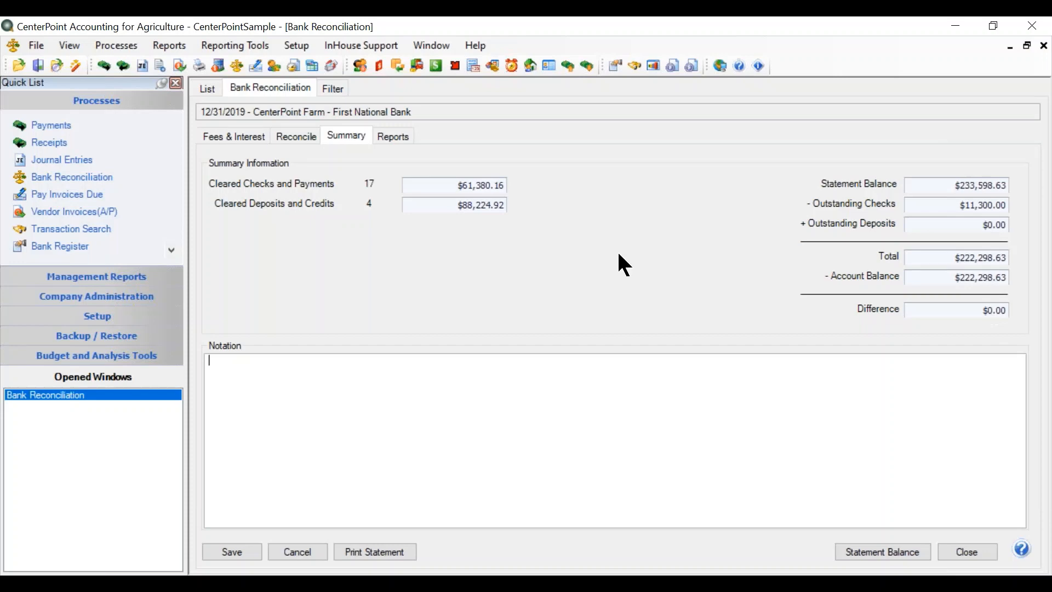
{"action": "left_click", "coordinate": [297, 138]}
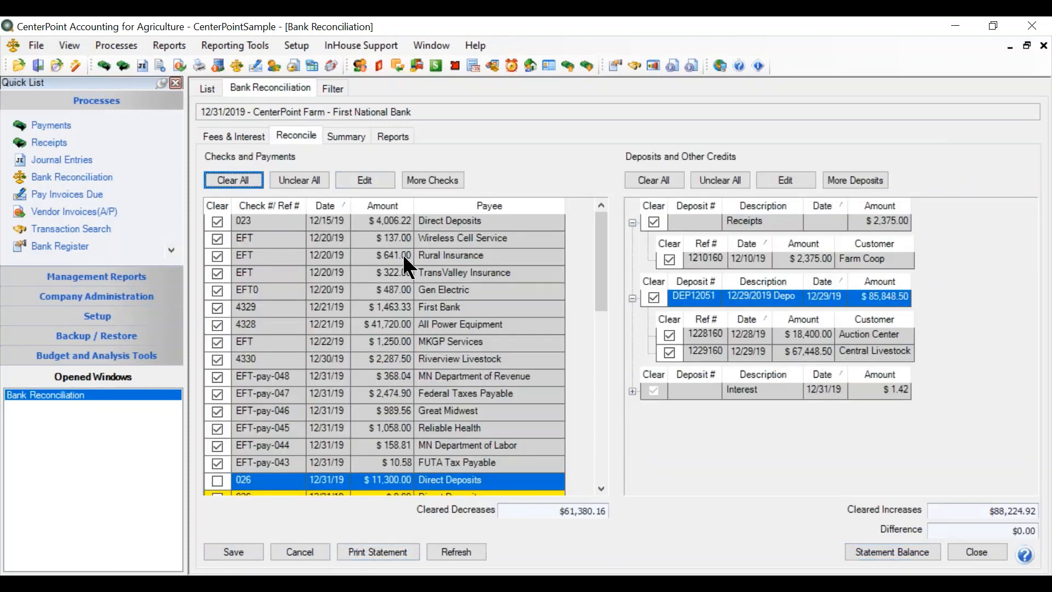
{"action": "left_click", "coordinate": [343, 138]}
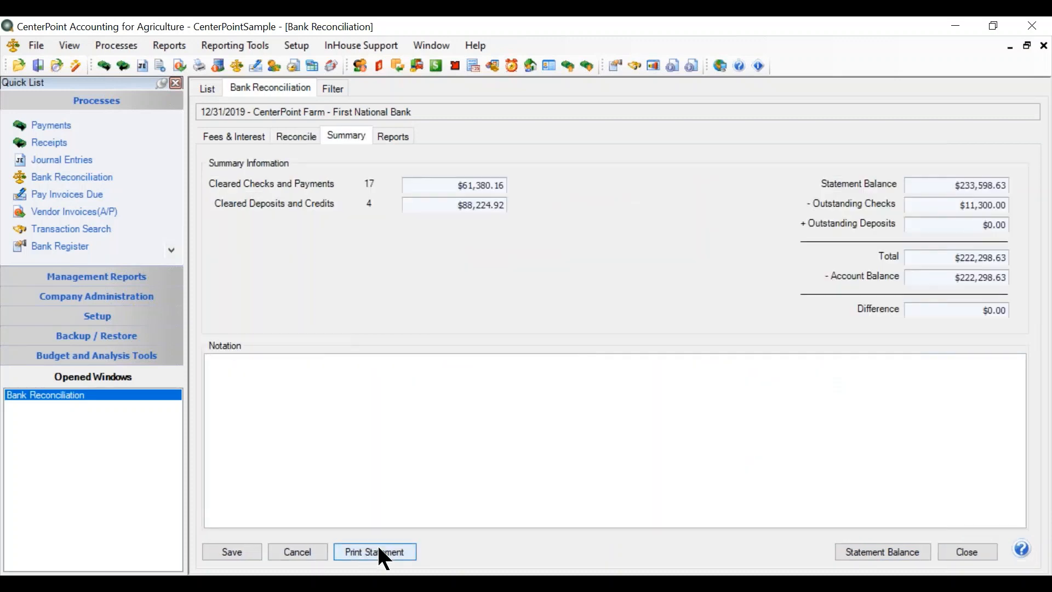
{"action": "left_click", "coordinate": [368, 513]}
Preview the Bank Reconciliation report with cleared and outstanding items included, read it through to the outstanding checks, and close the preview.
{"action": "left_click", "coordinate": [394, 138]}
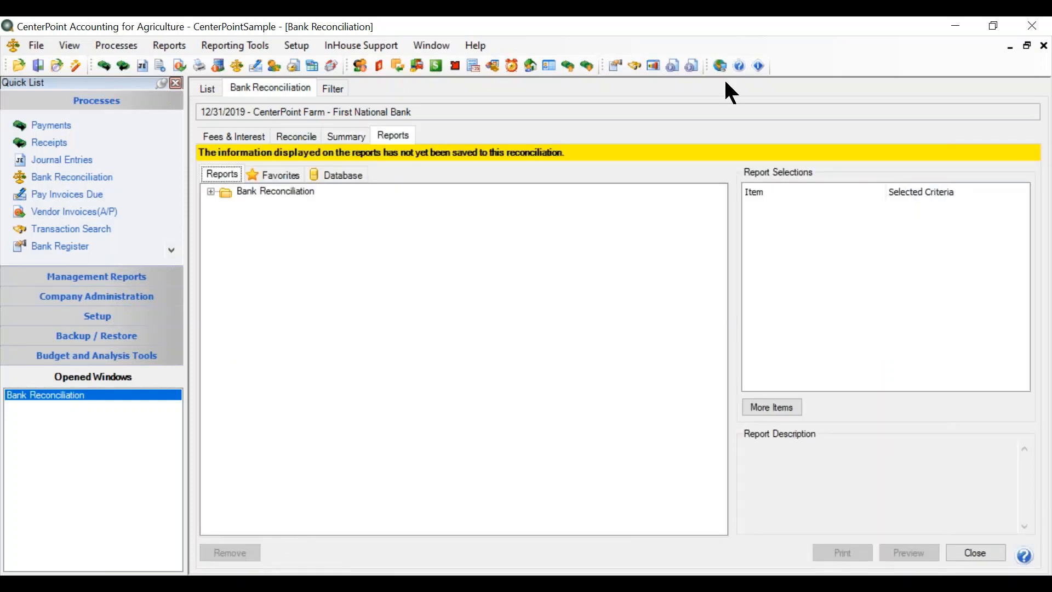
{"action": "left_click", "coordinate": [210, 192]}
{"action": "left_click", "coordinate": [257, 206]}
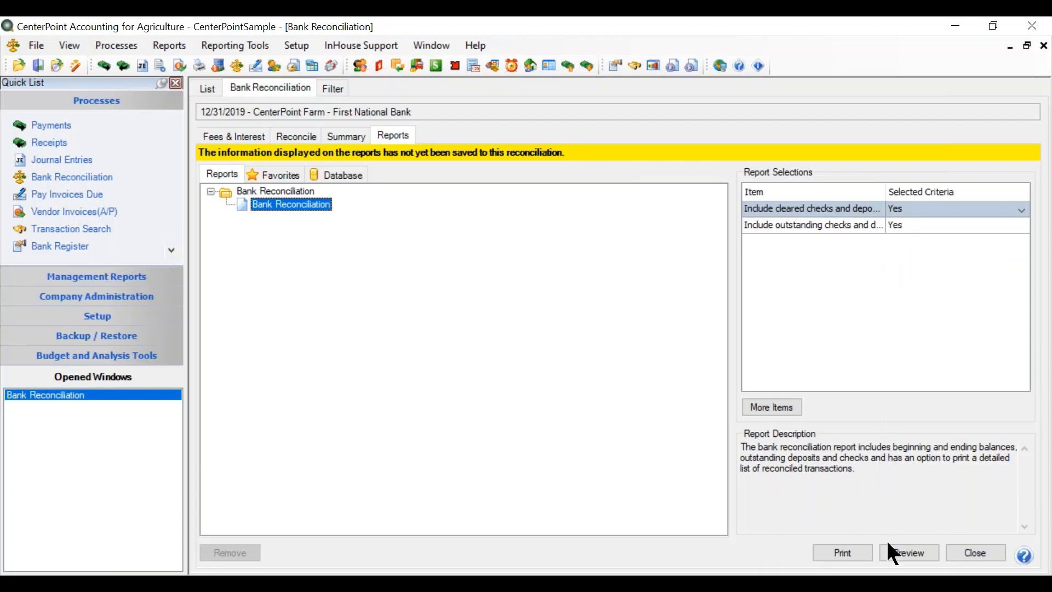
{"action": "left_click", "coordinate": [904, 555]}
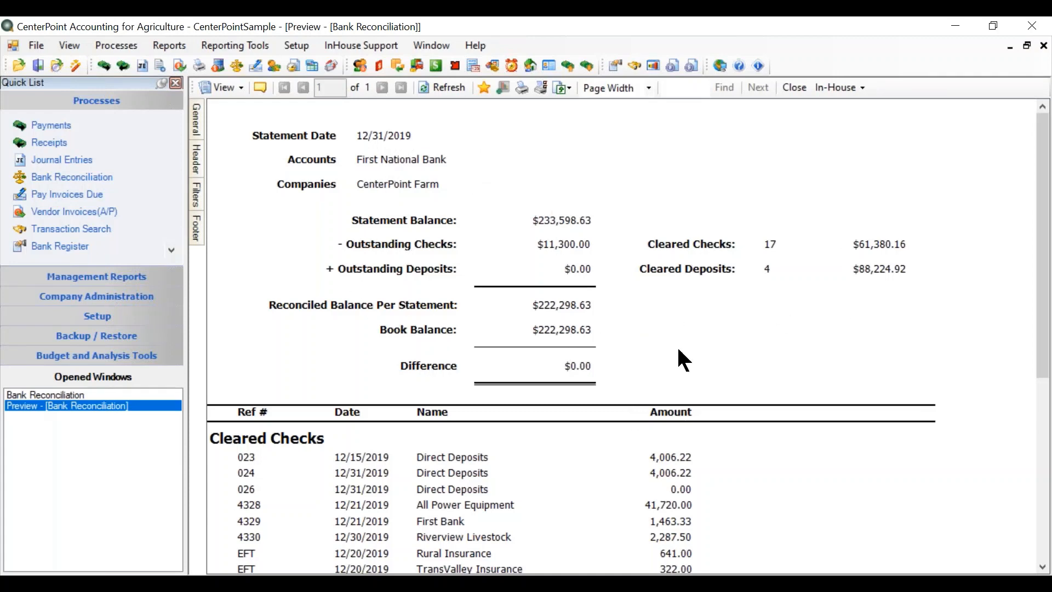
{"action": "scroll", "coordinate": [535, 450], "scroll_direction": "down", "scroll_amount": 4}
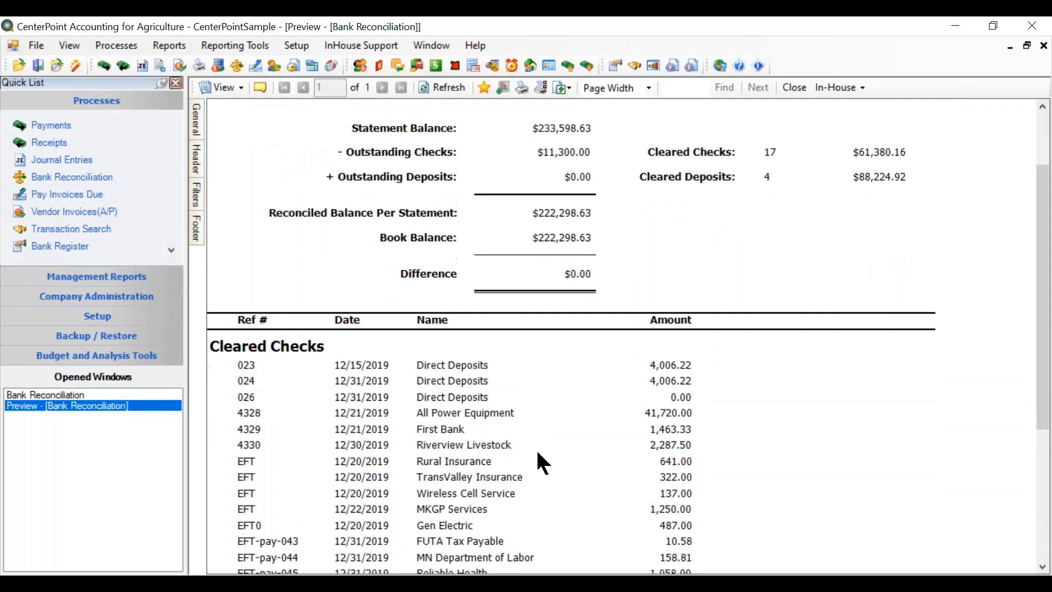
{"action": "scroll", "coordinate": [576, 461], "scroll_direction": "down", "scroll_amount": 3}
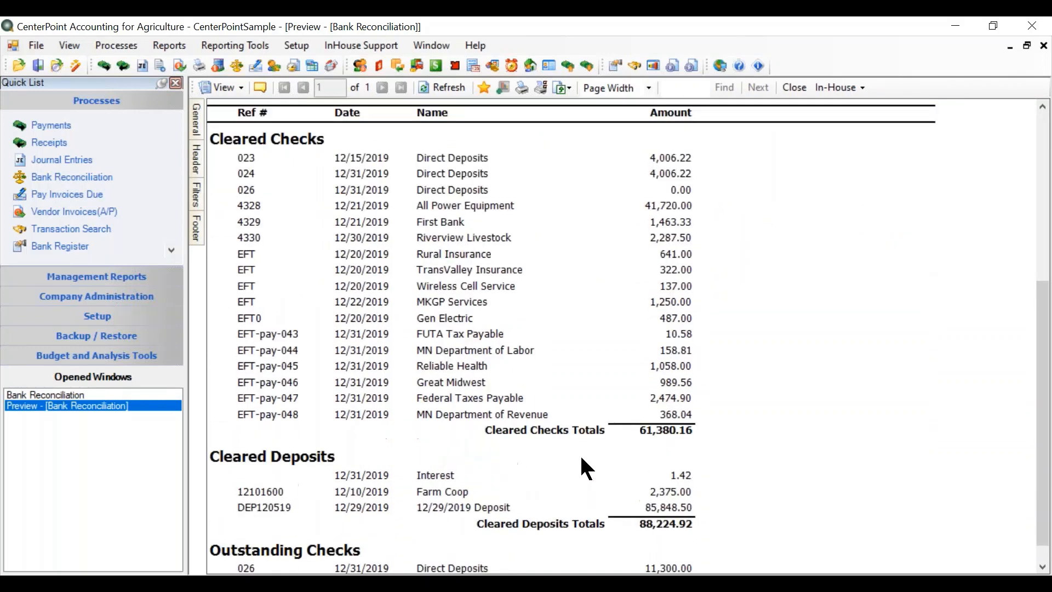
{"action": "scroll", "coordinate": [527, 281], "scroll_direction": "down", "scroll_amount": 1}
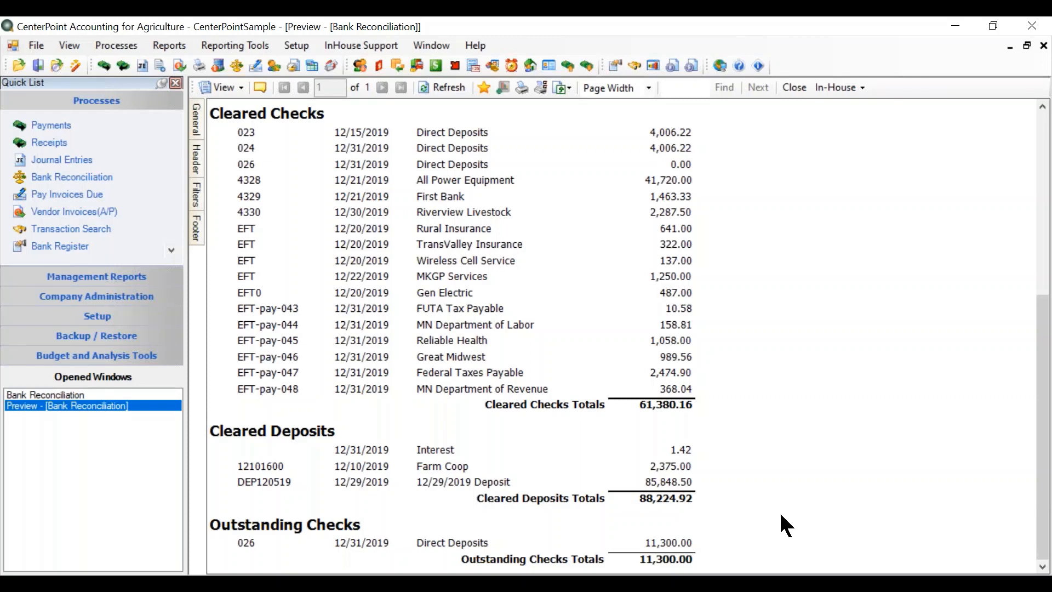
{"action": "left_click", "coordinate": [795, 88]}
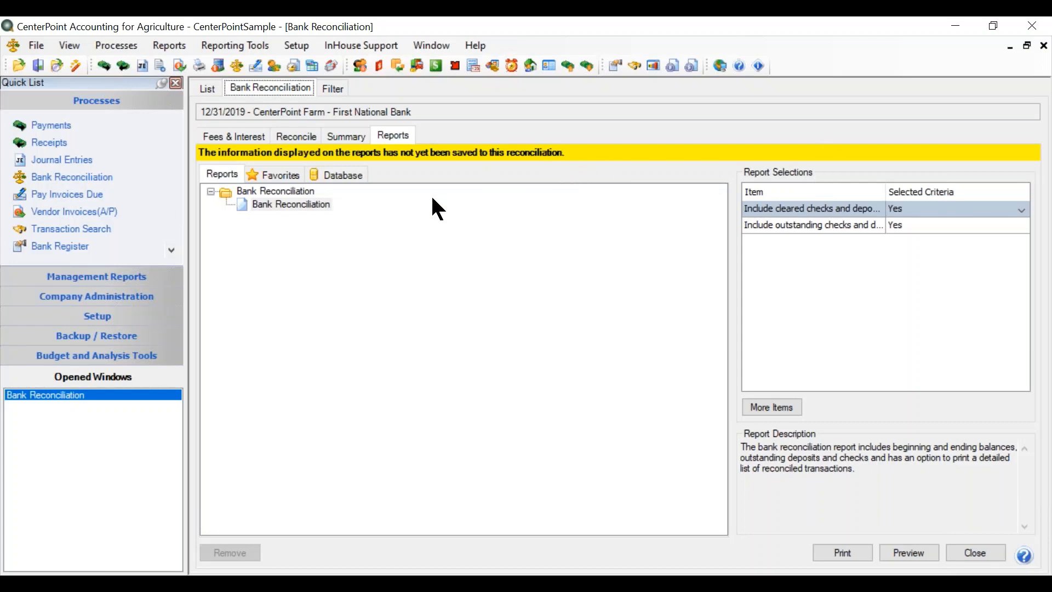
Save the 12/31/2019 reconciliation, then reopen it from the reconciliation list to check its cleared checks and deposits.
{"action": "left_click", "coordinate": [285, 133]}
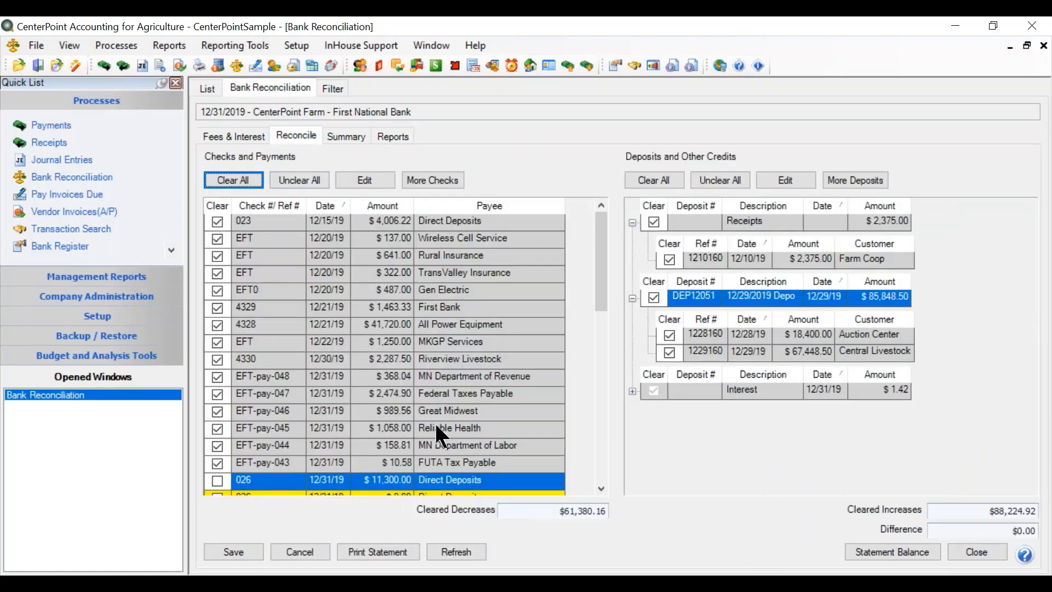
{"action": "left_click", "coordinate": [227, 552]}
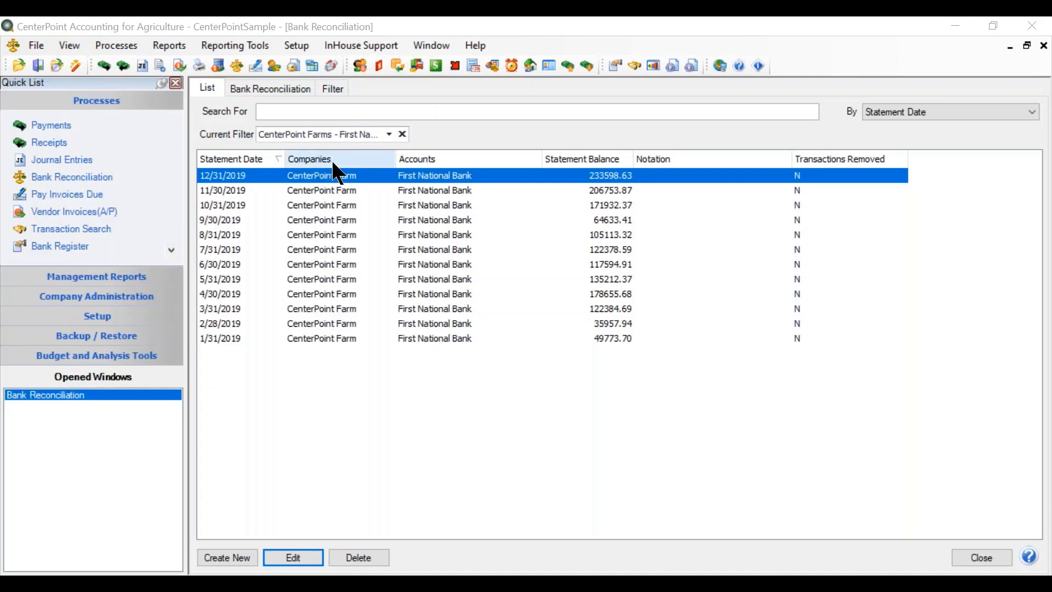
{"action": "double_click", "coordinate": [608, 174]}
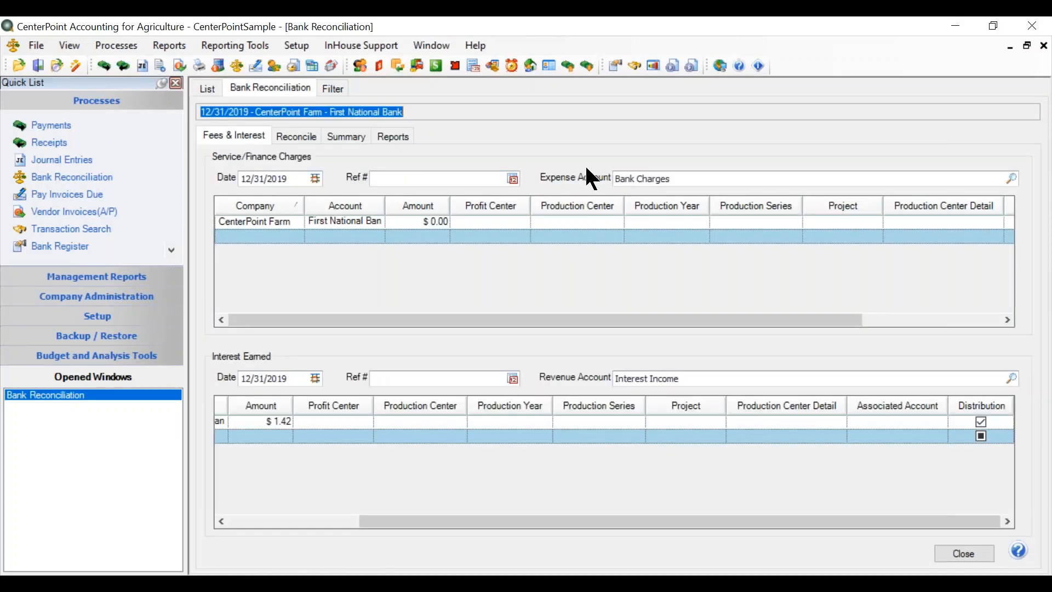
{"action": "left_click", "coordinate": [291, 135]}
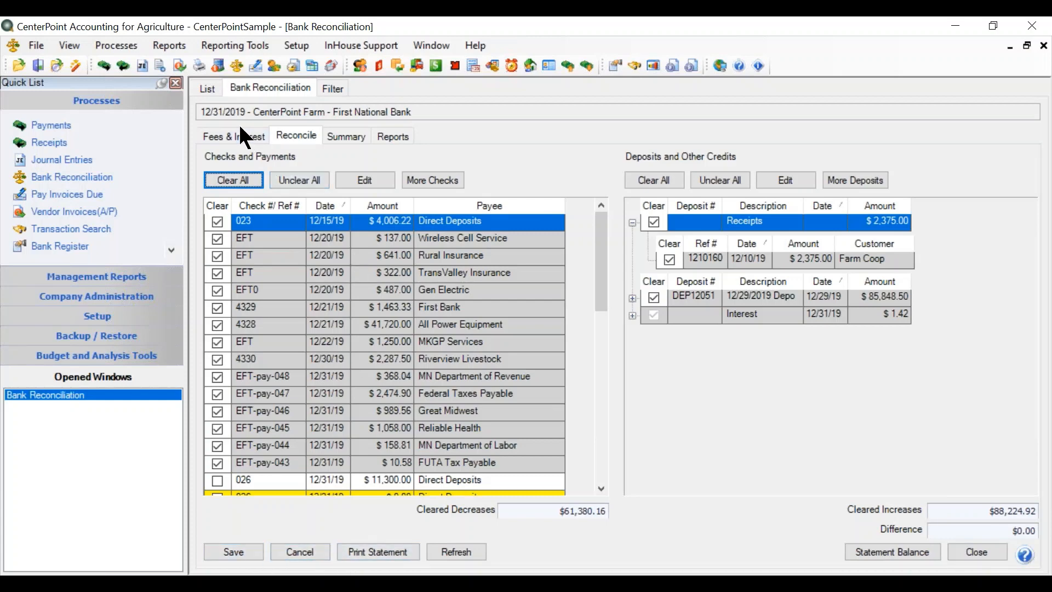
Preview the Bank Reconciliation report of the 8/31/2019 First National Bank reconciliation, then close the preview and the reconciliation.
{"action": "left_click", "coordinate": [208, 90]}
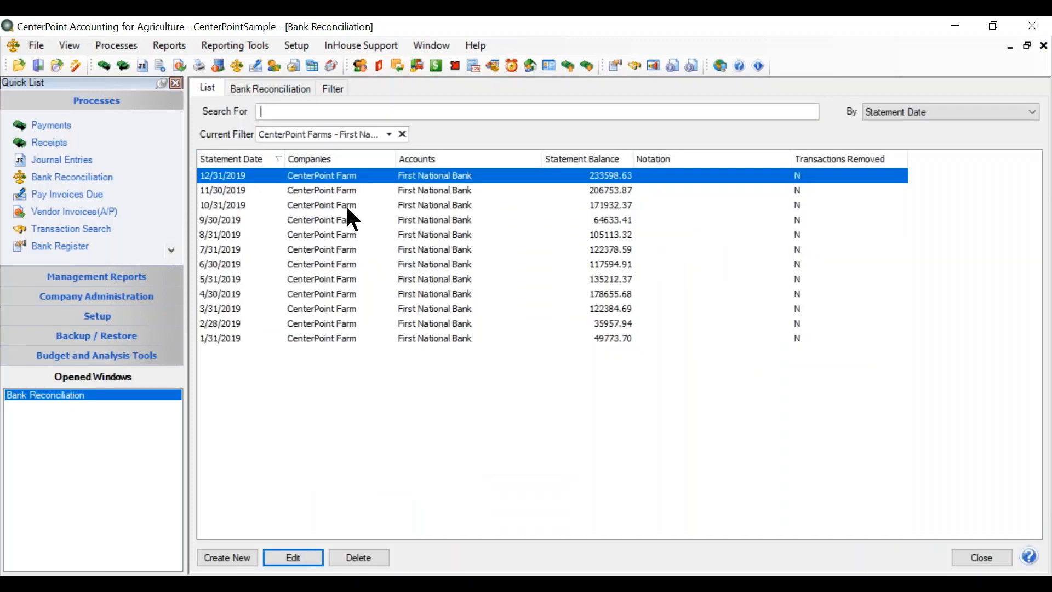
{"action": "left_click", "coordinate": [243, 235]}
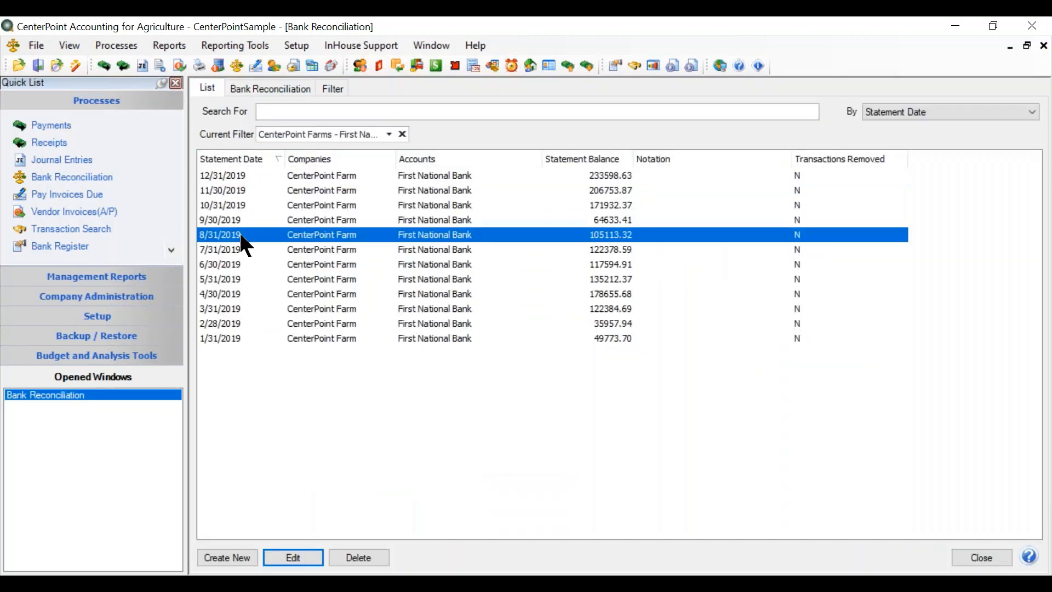
{"action": "left_click", "coordinate": [293, 557]}
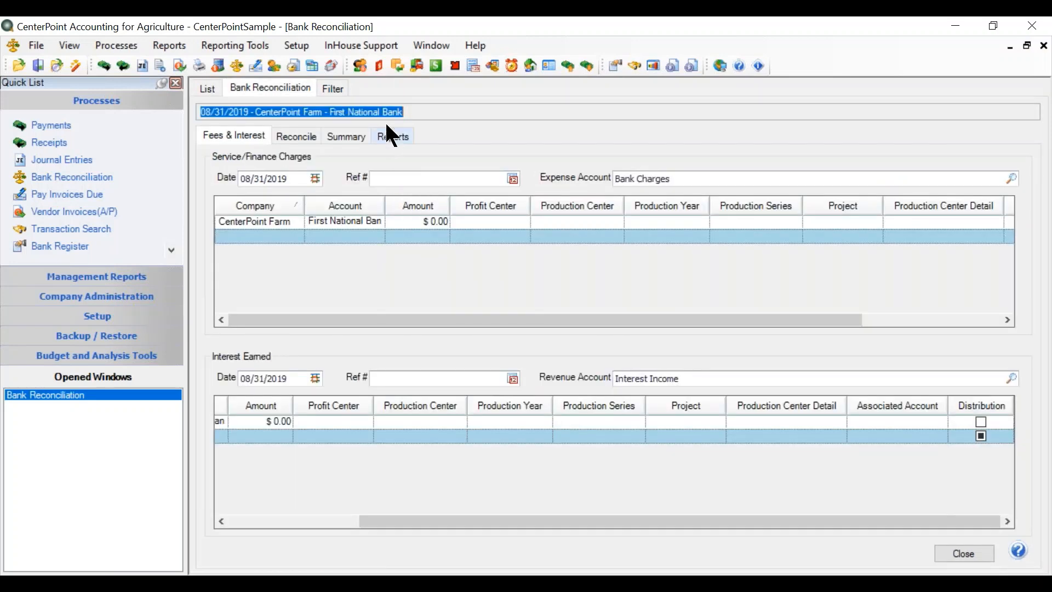
{"action": "left_click", "coordinate": [390, 140]}
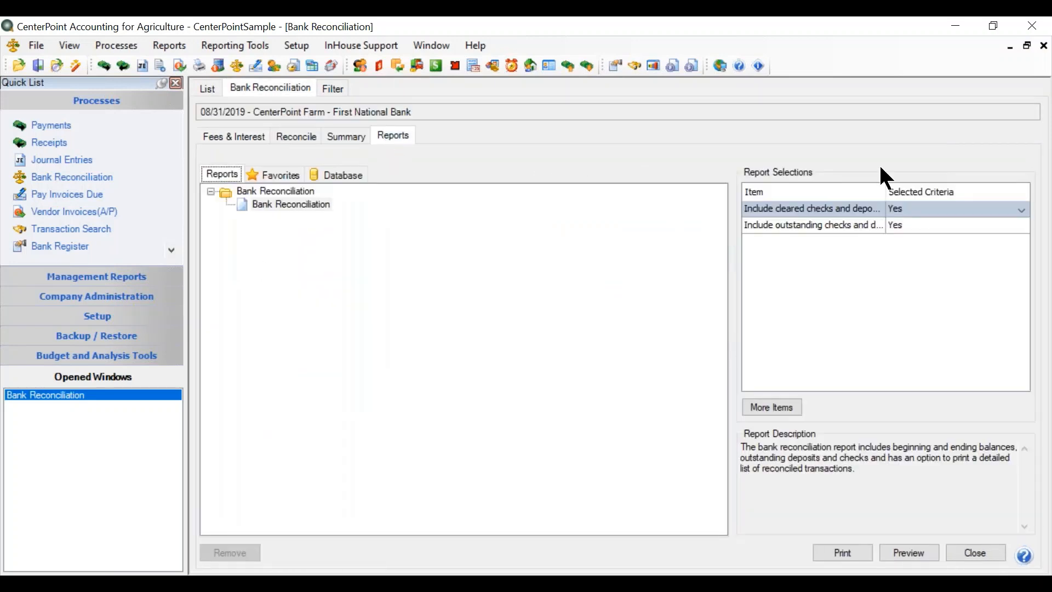
{"action": "left_click", "coordinate": [904, 550]}
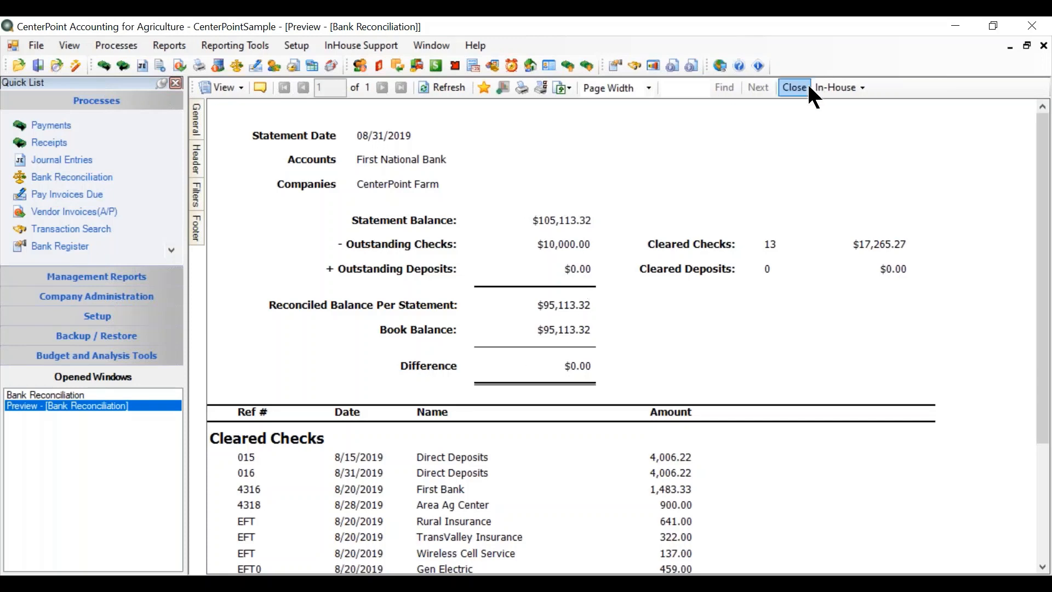
{"action": "left_click", "coordinate": [793, 88]}
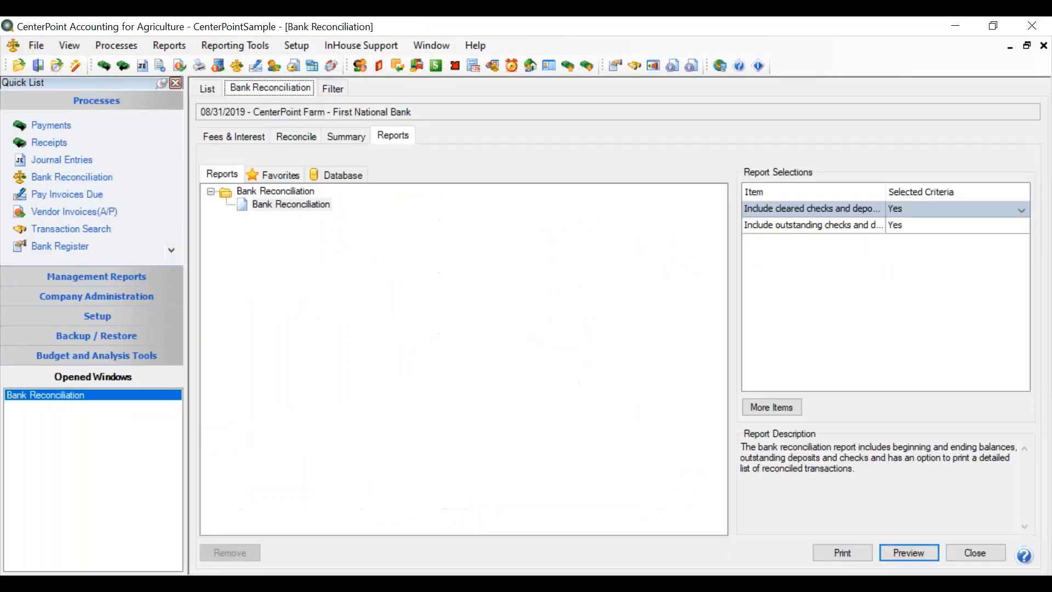
{"action": "left_click", "coordinate": [994, 557]}
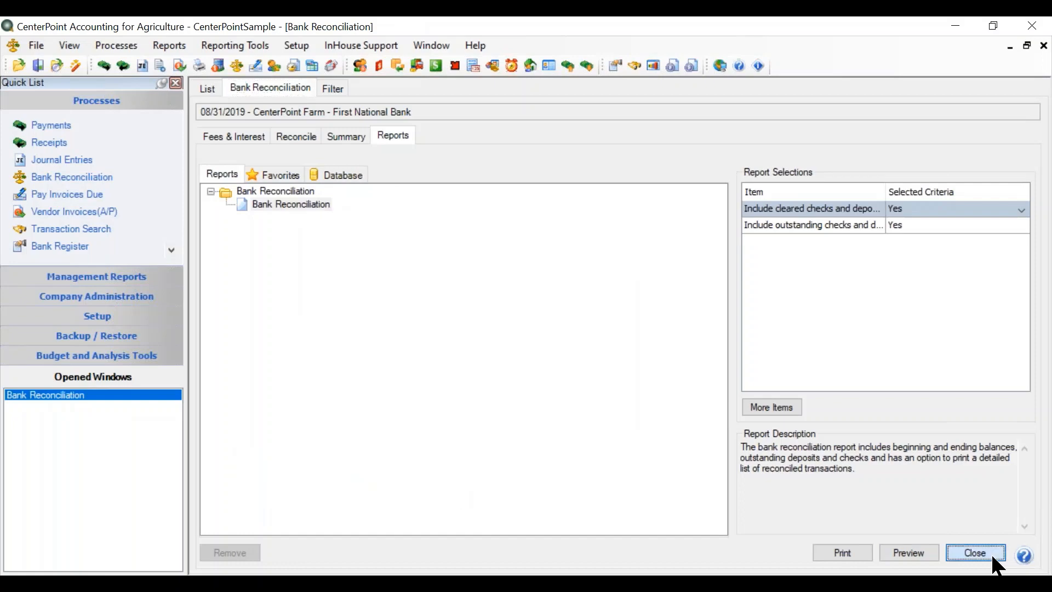
{"action": "left_click", "coordinate": [1025, 581]}
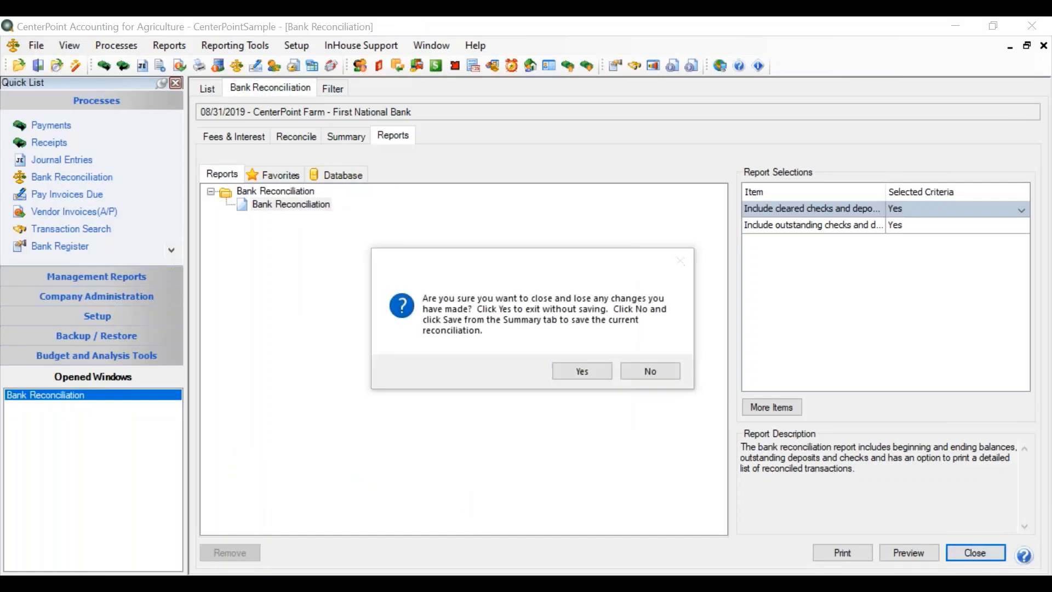